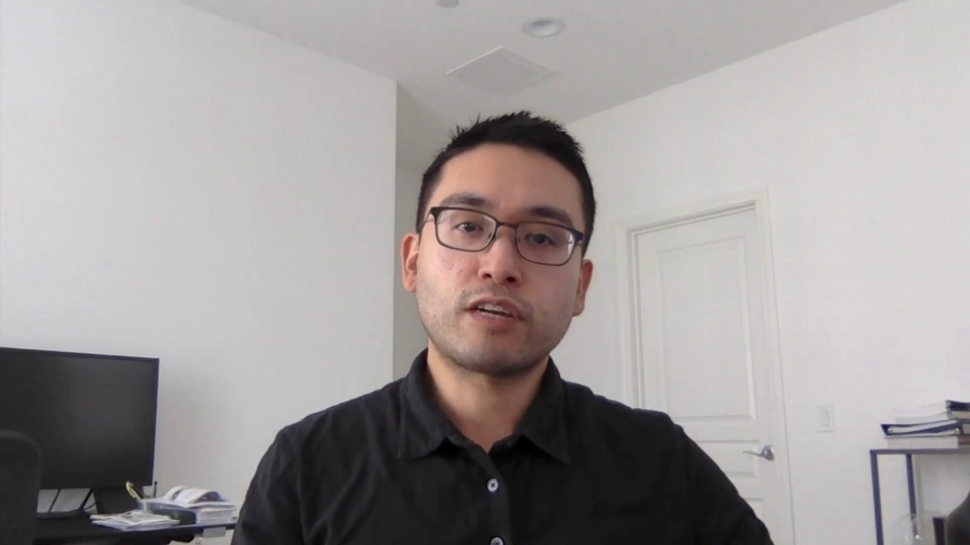
{"action": "left_click", "coordinate": [32, 43]}
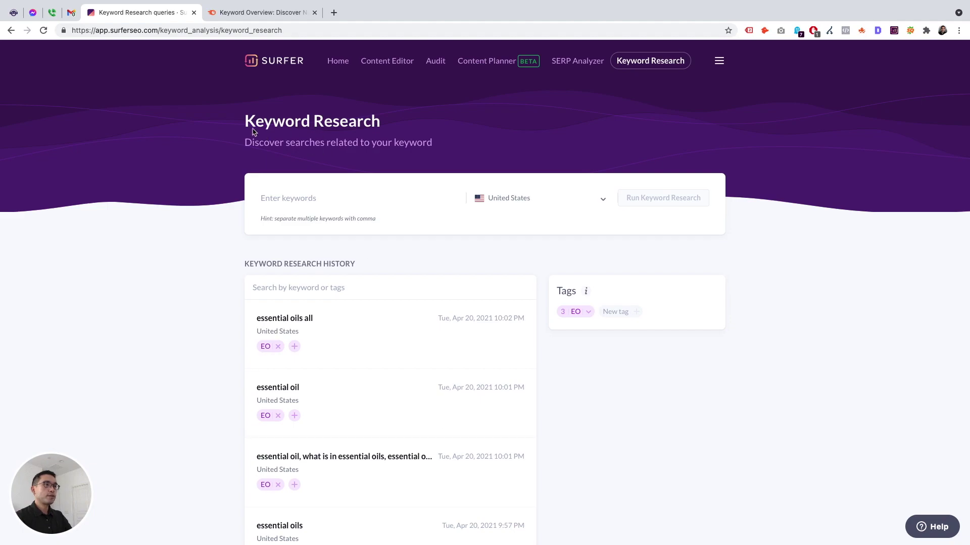
View the list of countries available for the keyword research and close it without choosing one
{"action": "left_click_drag", "start_coordinate": [252, 142], "coordinate": [433, 142]}
{"action": "left_click", "coordinate": [453, 144]}
{"action": "left_click", "coordinate": [528, 201]}
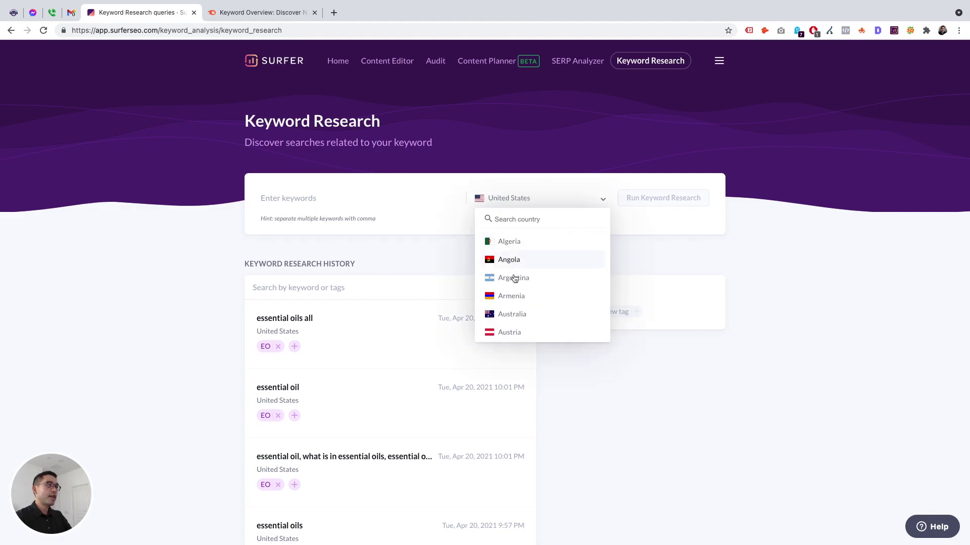
{"action": "left_click", "coordinate": [538, 160]}
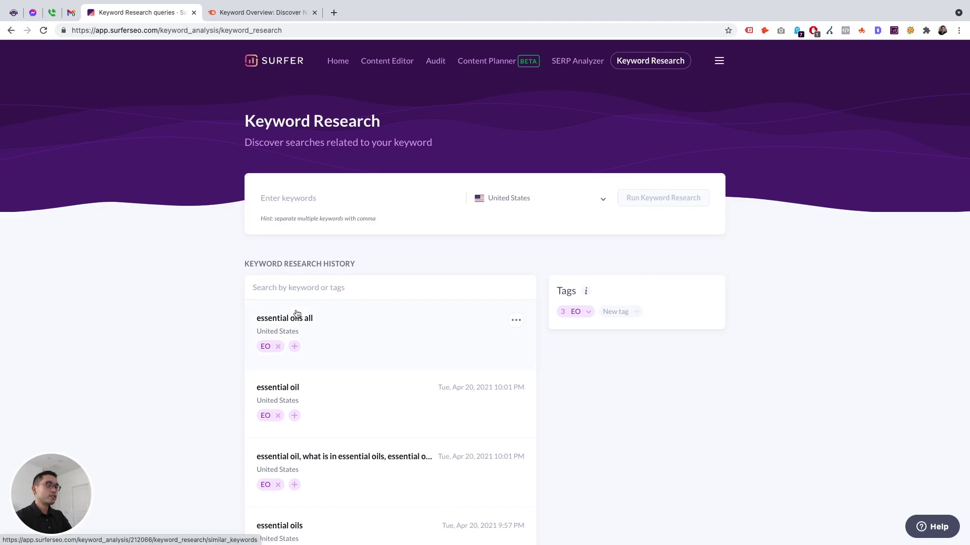
Review the entries in the keyword research history
{"action": "left_click_drag", "start_coordinate": [246, 264], "coordinate": [356, 264]}
{"action": "scroll", "coordinate": [351, 335], "scroll_direction": "down", "scroll_amount": 2}
{"action": "scroll", "coordinate": [350, 330], "scroll_direction": "up", "scroll_amount": 2}
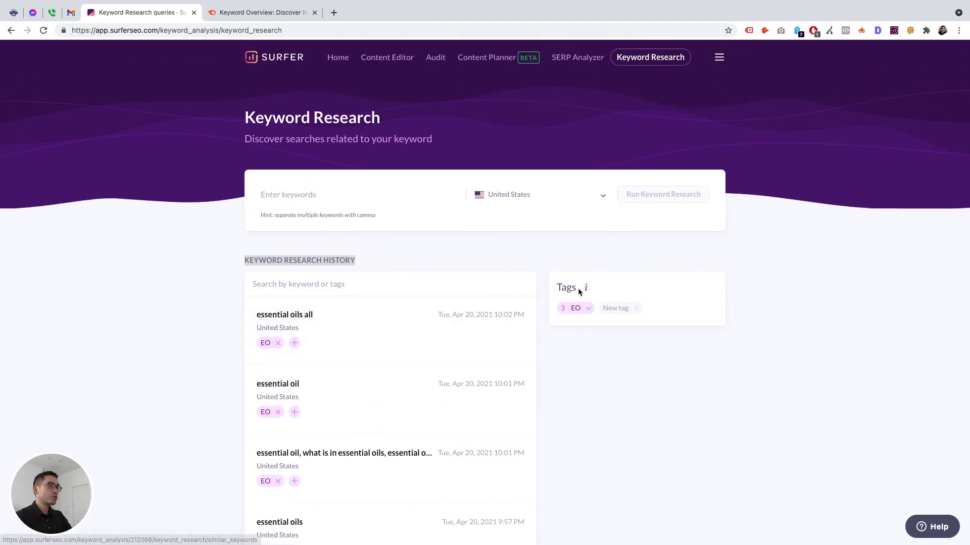
Inspect the tags on the research history entries and view the form for creating a new tag, backing out of it
{"action": "mouse_move", "coordinate": [587, 291]}
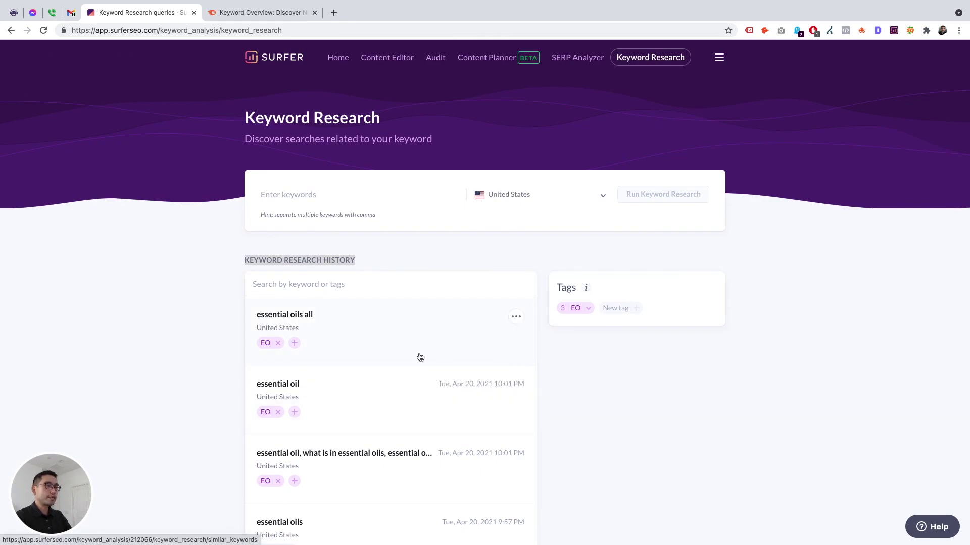
{"action": "scroll", "coordinate": [353, 358], "scroll_direction": "down", "scroll_amount": 1}
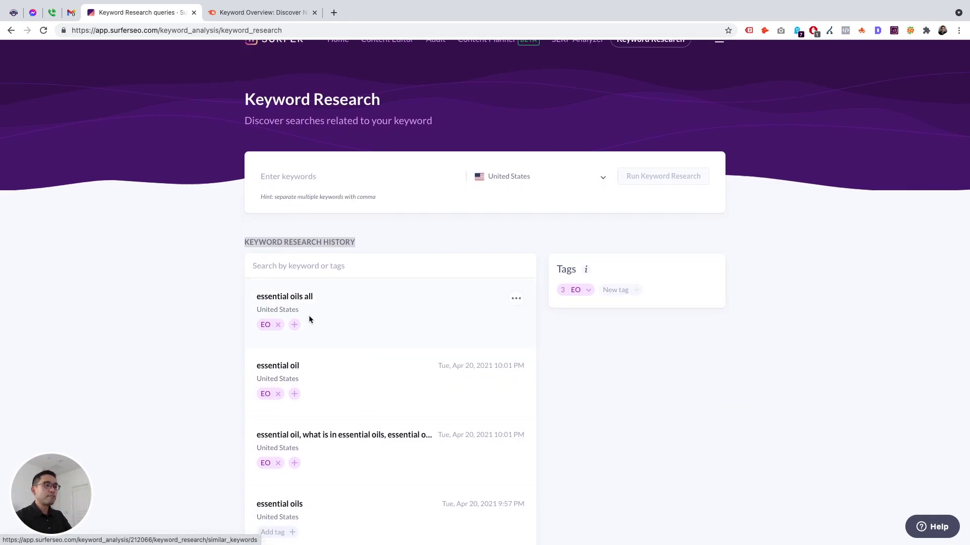
{"action": "scroll", "coordinate": [308, 315], "scroll_direction": "down", "scroll_amount": 1}
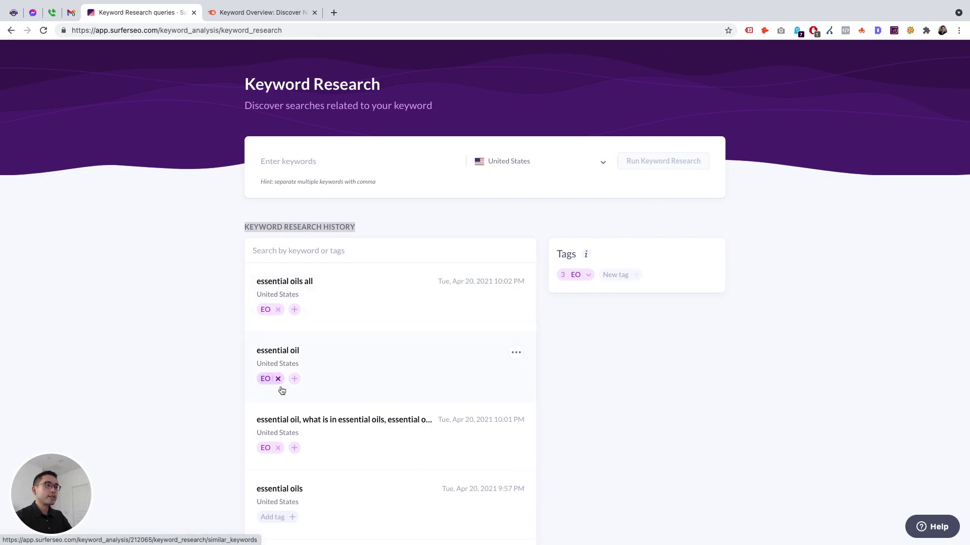
{"action": "left_click", "coordinate": [630, 275]}
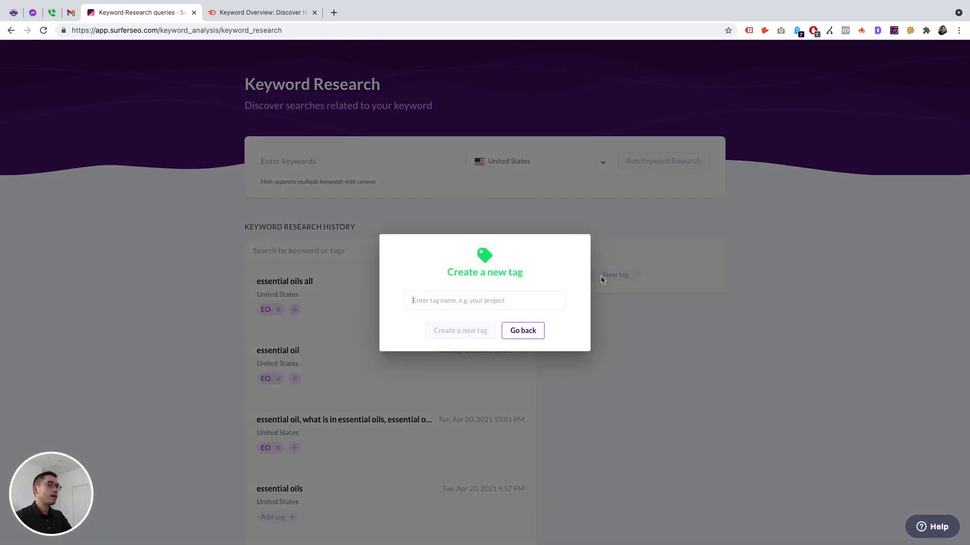
{"action": "left_click", "coordinate": [524, 331]}
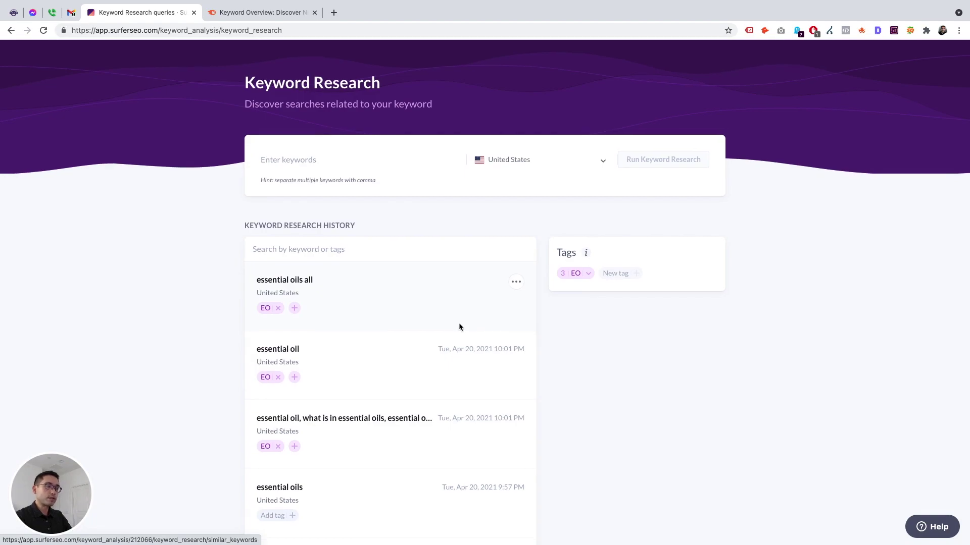
Open the "essential oils" analysis from the research history and examine its similar keywords and their explanation
{"action": "scroll", "coordinate": [458, 323], "scroll_direction": "down", "scroll_amount": 1}
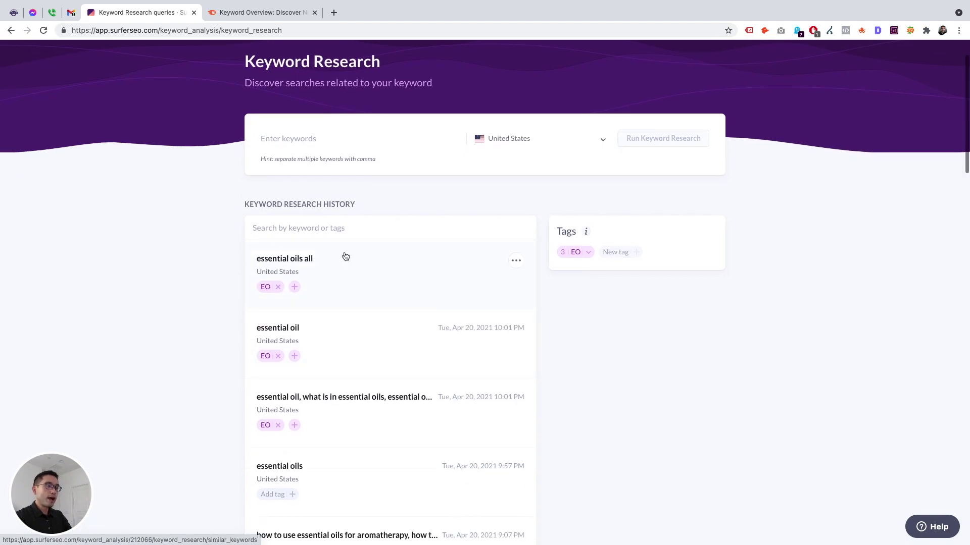
{"action": "left_click", "coordinate": [295, 468]}
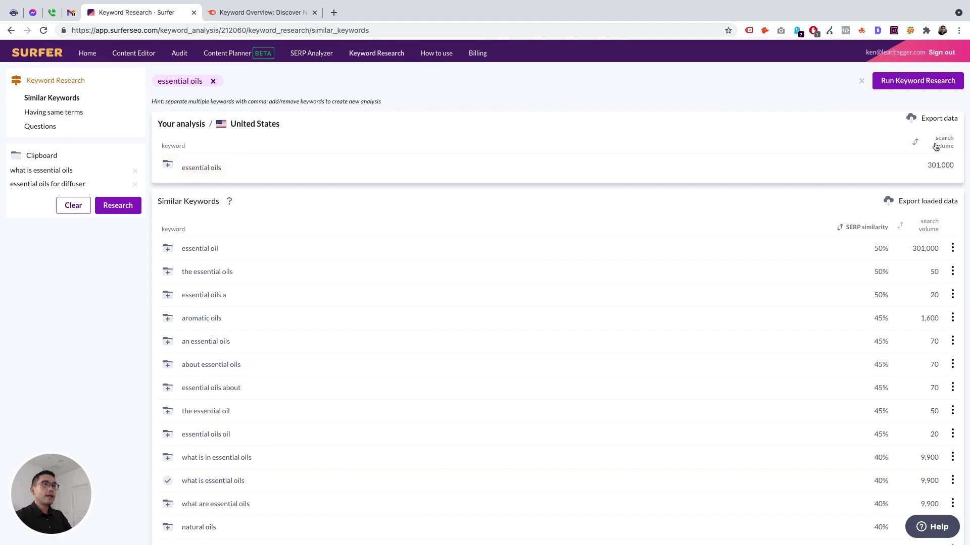
{"action": "mouse_move", "coordinate": [169, 202]}
{"action": "mouse_move", "coordinate": [229, 204]}
{"action": "scroll", "coordinate": [318, 259], "scroll_direction": "down", "scroll_amount": 1}
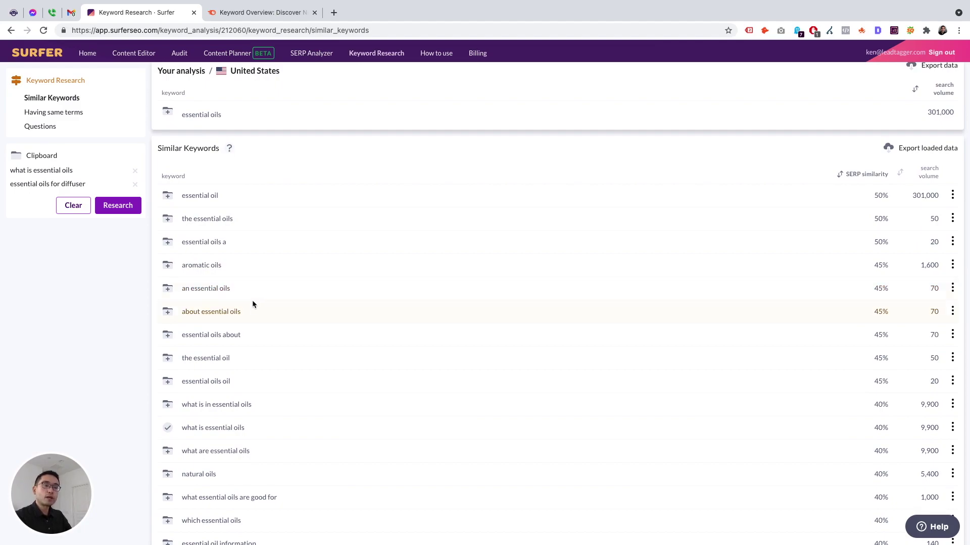
{"action": "scroll", "coordinate": [273, 303], "scroll_direction": "up", "scroll_amount": 2}
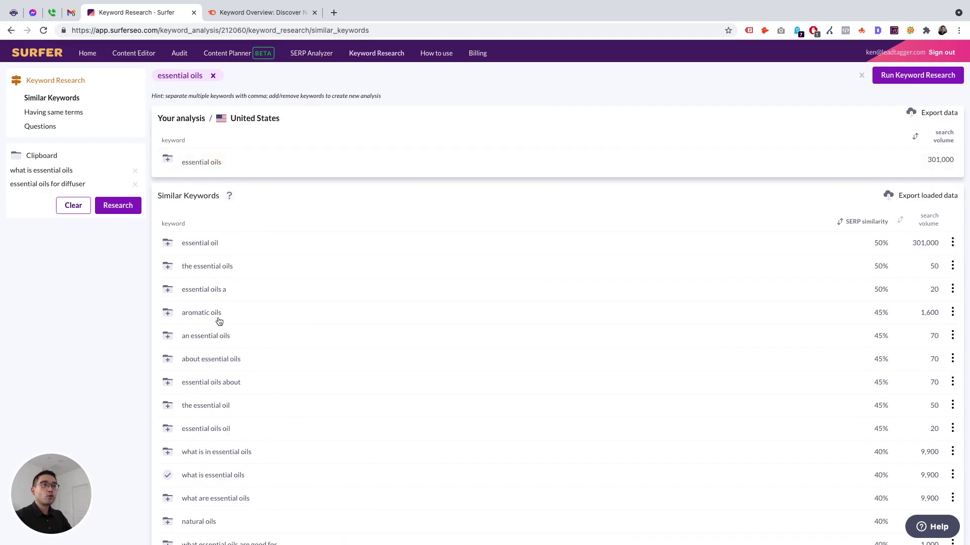
Add the similar keyword "how to use essential oils for aromatherapy" to the clipboard
{"action": "scroll", "coordinate": [238, 381], "scroll_direction": "down", "scroll_amount": 3}
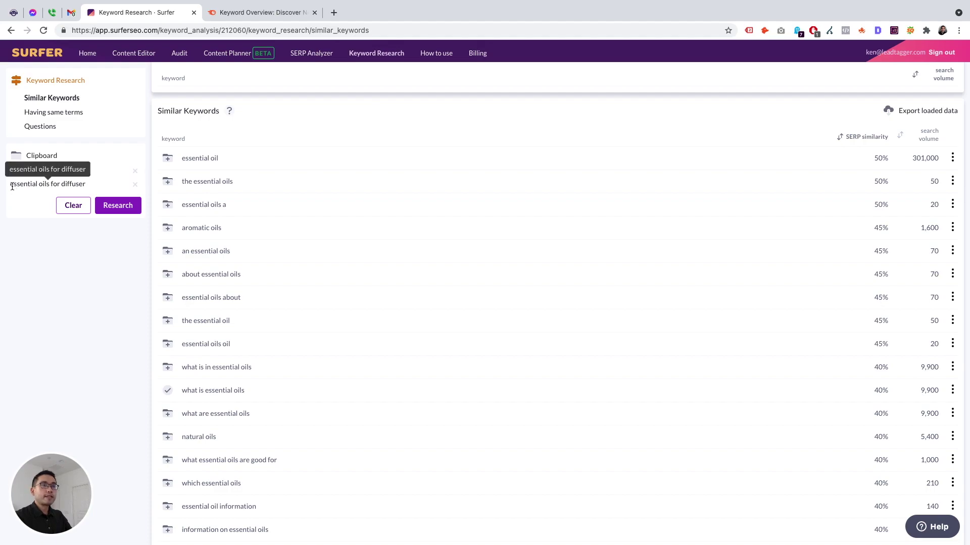
{"action": "scroll", "coordinate": [254, 284], "scroll_direction": "down", "scroll_amount": 3}
{"action": "scroll", "coordinate": [256, 284], "scroll_direction": "down", "scroll_amount": 4}
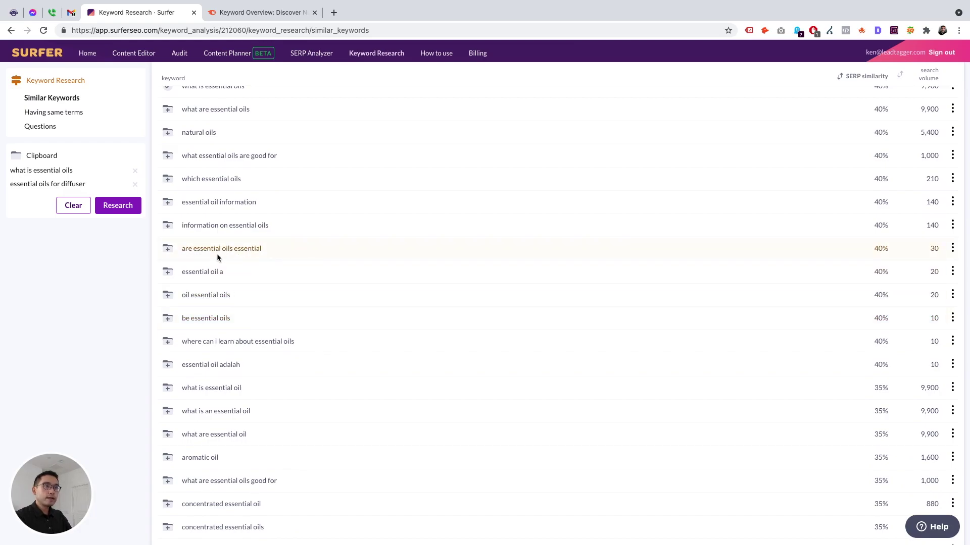
{"action": "scroll", "coordinate": [218, 317], "scroll_direction": "down", "scroll_amount": 3}
{"action": "scroll", "coordinate": [222, 318], "scroll_direction": "down", "scroll_amount": 1}
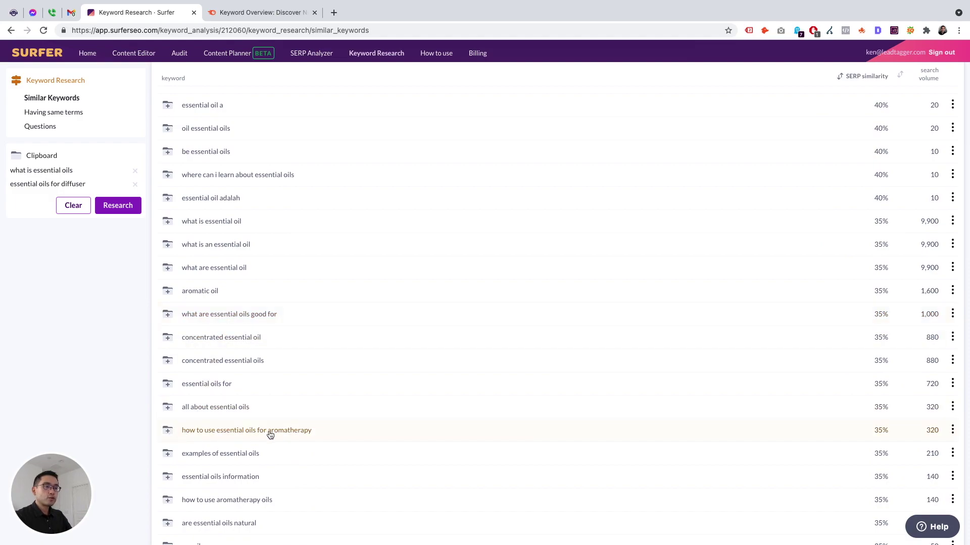
{"action": "left_click", "coordinate": [169, 434]}
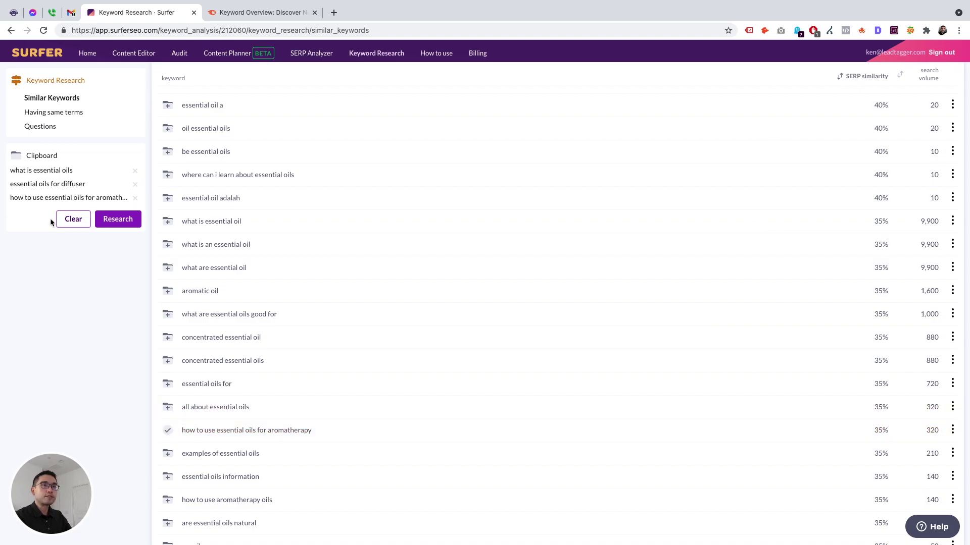
Examine SERP similarity and search volume of the first similar keywords and view the actions offered for "essential oil"
{"action": "scroll", "coordinate": [575, 433], "scroll_direction": "up", "scroll_amount": 10}
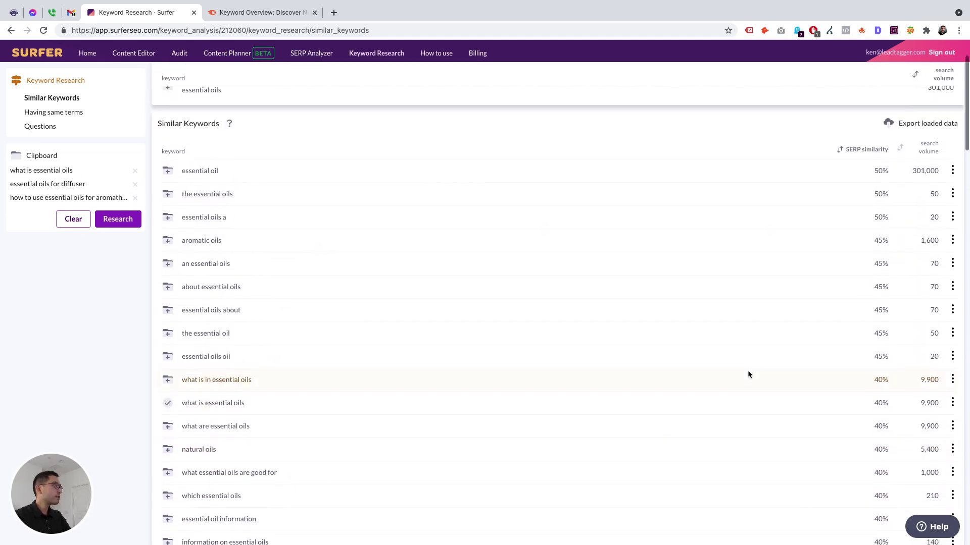
{"action": "scroll", "coordinate": [778, 343], "scroll_direction": "up", "scroll_amount": 2}
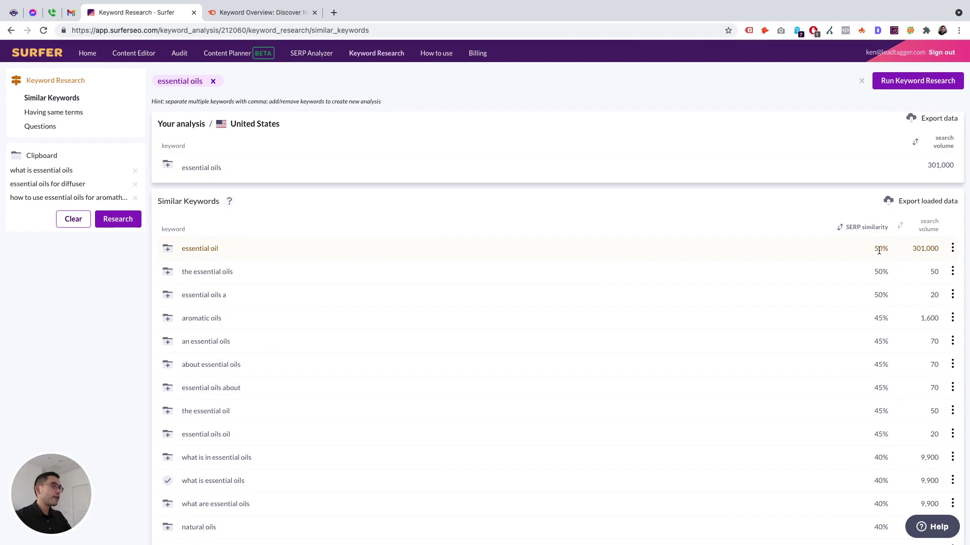
{"action": "scroll", "coordinate": [879, 247], "scroll_direction": "down", "scroll_amount": 1}
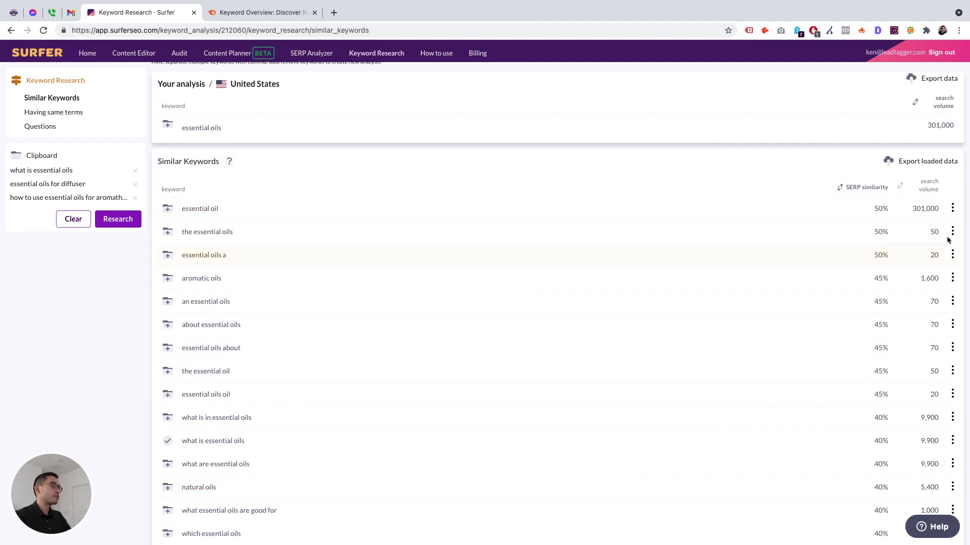
{"action": "left_click", "coordinate": [952, 210]}
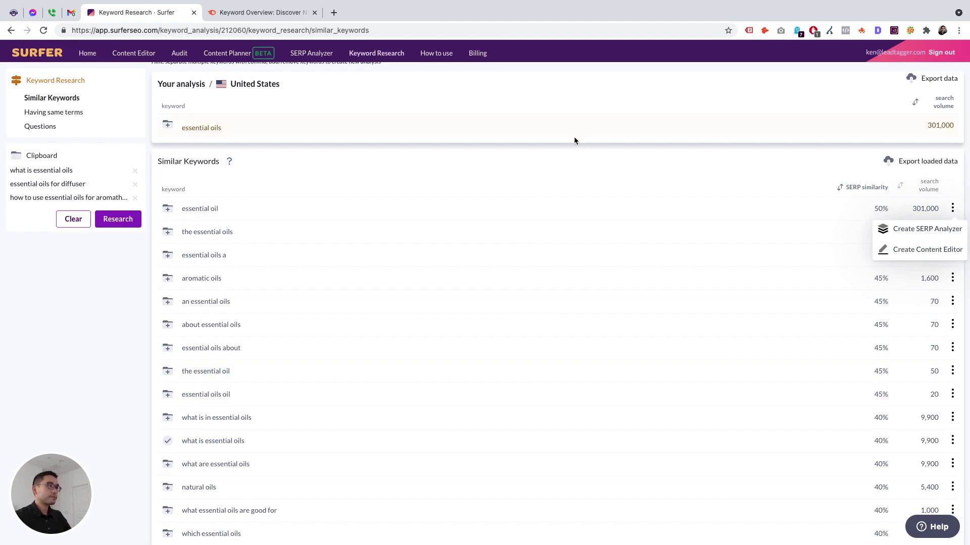
{"action": "left_click", "coordinate": [153, 147]}
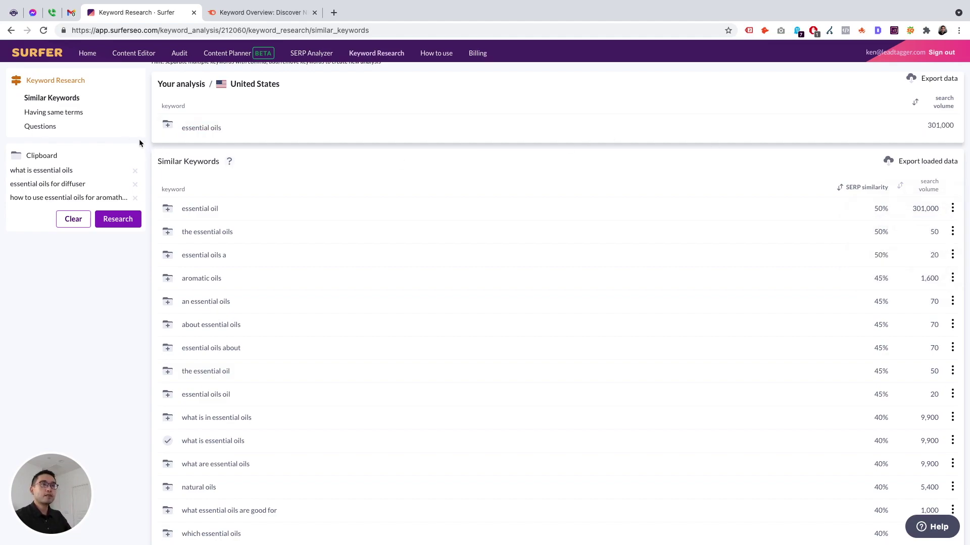
Examine the keywords having the same terms as "essential oils", including their definition and search volumes
{"action": "left_click", "coordinate": [46, 115]}
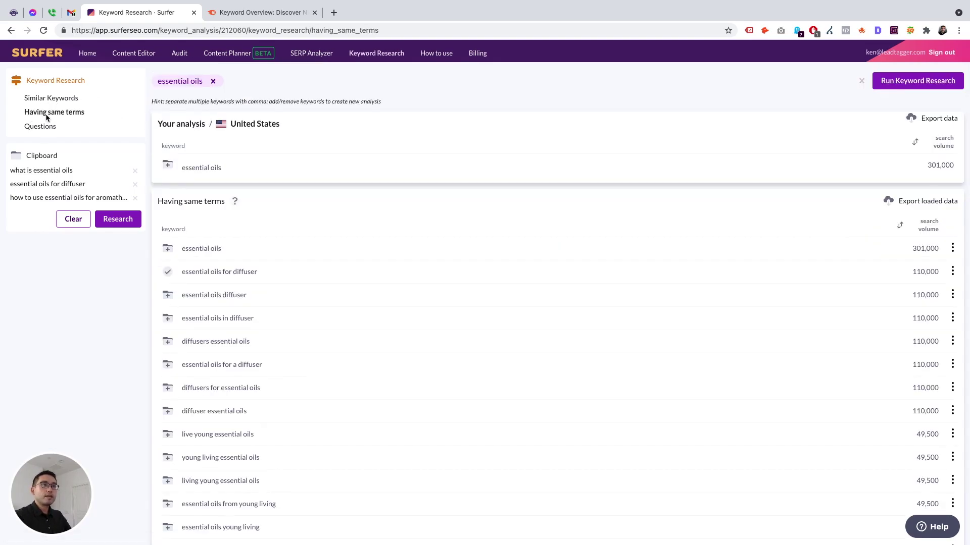
{"action": "mouse_move", "coordinate": [233, 204]}
{"action": "scroll", "coordinate": [252, 244], "scroll_direction": "down", "scroll_amount": 3}
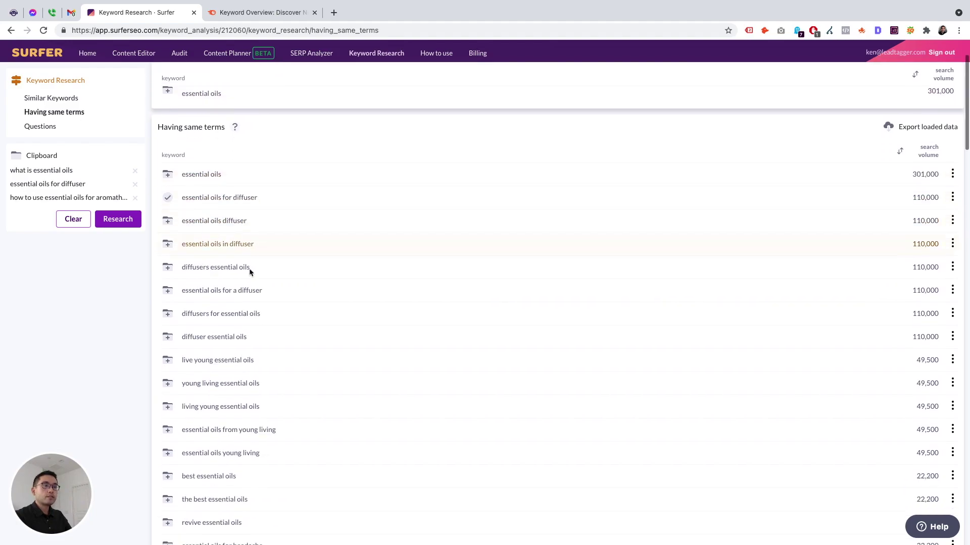
{"action": "scroll", "coordinate": [260, 313], "scroll_direction": "down", "scroll_amount": 1}
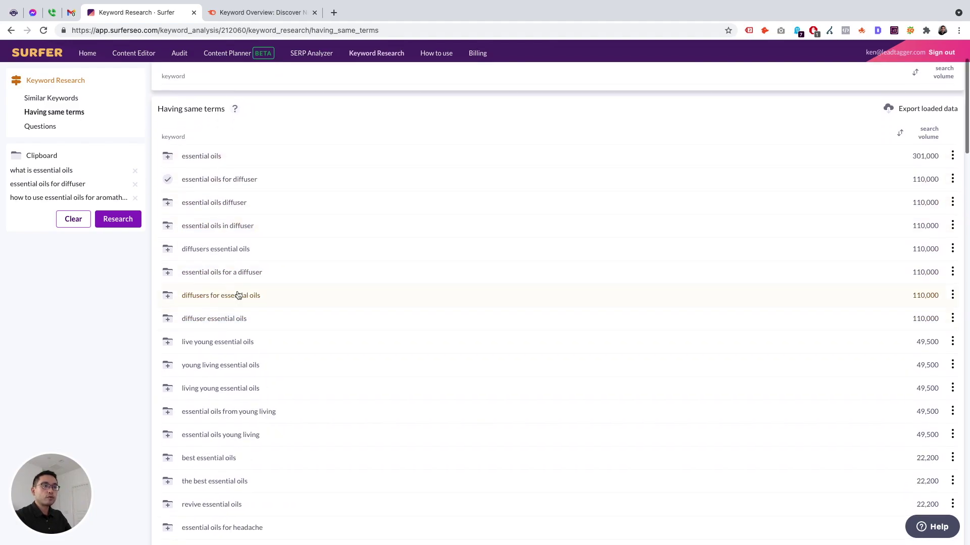
{"action": "scroll", "coordinate": [241, 279], "scroll_direction": "down", "scroll_amount": 7}
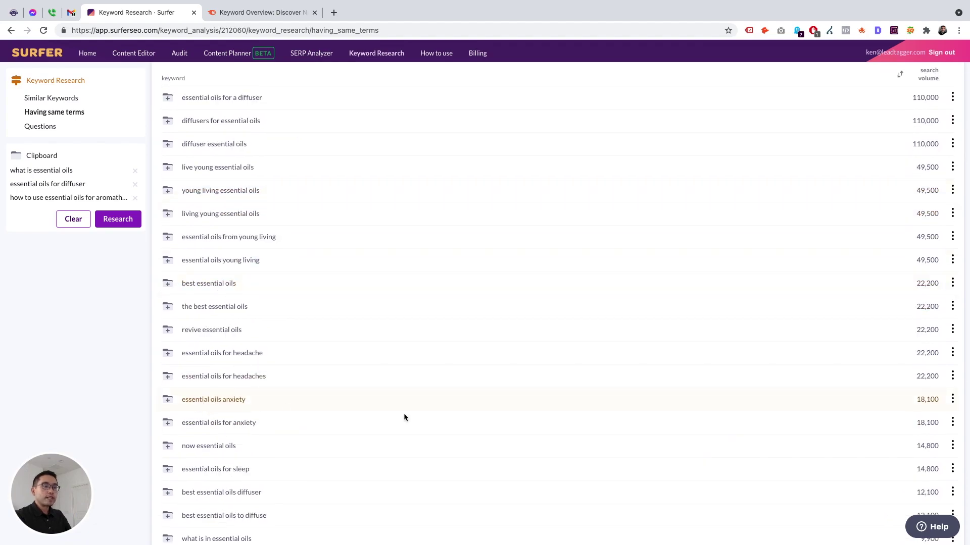
{"action": "scroll", "coordinate": [745, 422], "scroll_direction": "up", "scroll_amount": 10}
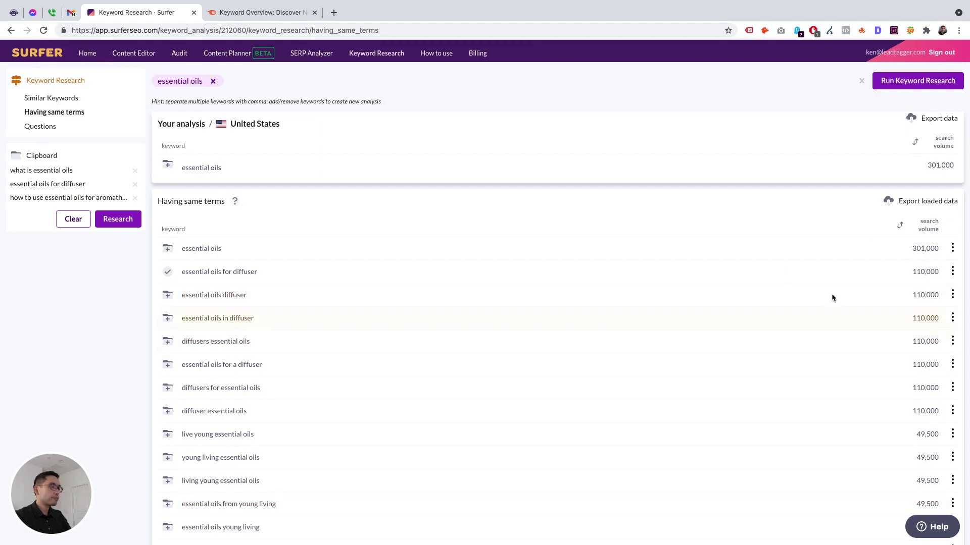
Examine the question keywords related to "essential oils", from the highest SERP similarity down to the 10% ones
{"action": "left_click", "coordinate": [42, 128]}
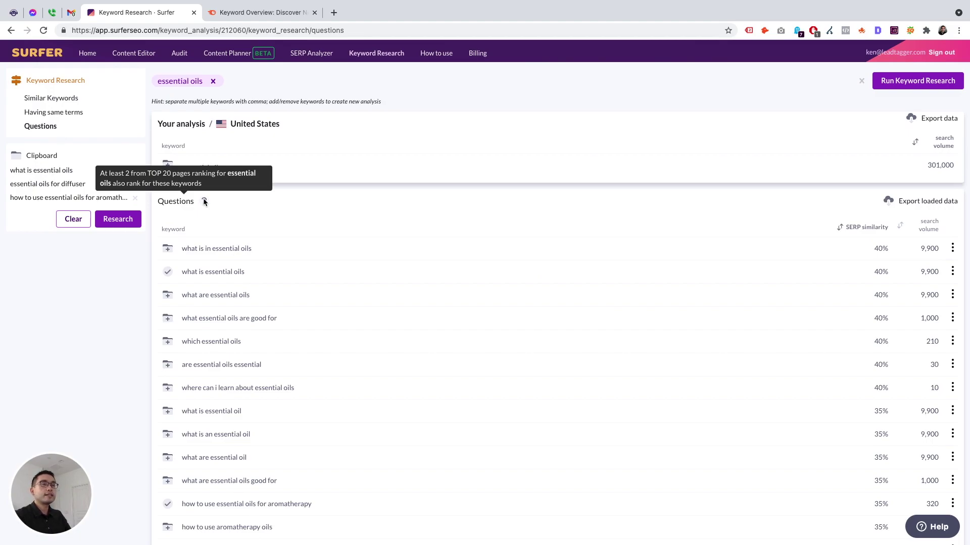
{"action": "scroll", "coordinate": [236, 191], "scroll_direction": "down", "scroll_amount": 2}
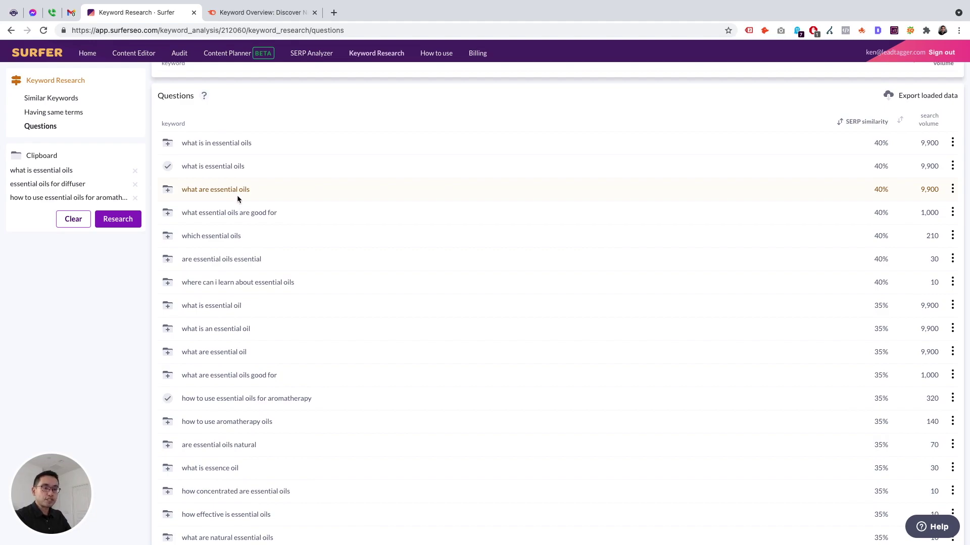
{"action": "scroll", "coordinate": [238, 198], "scroll_direction": "up", "scroll_amount": 1}
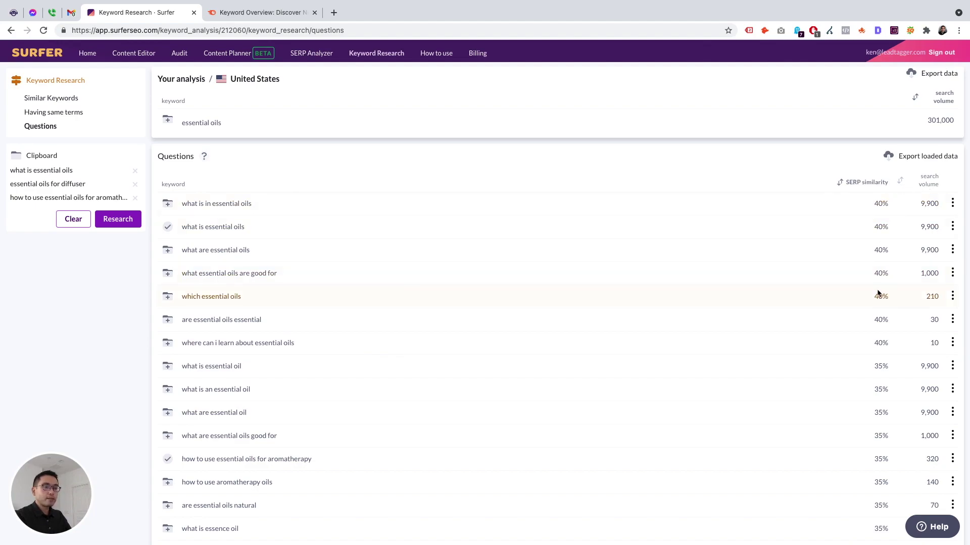
{"action": "scroll", "coordinate": [879, 295], "scroll_direction": "down", "scroll_amount": 10}
{"action": "scroll", "coordinate": [880, 300], "scroll_direction": "down", "scroll_amount": 18}
{"action": "scroll", "coordinate": [879, 300], "scroll_direction": "down", "scroll_amount": 20}
{"action": "scroll", "coordinate": [880, 298], "scroll_direction": "down", "scroll_amount": 8}
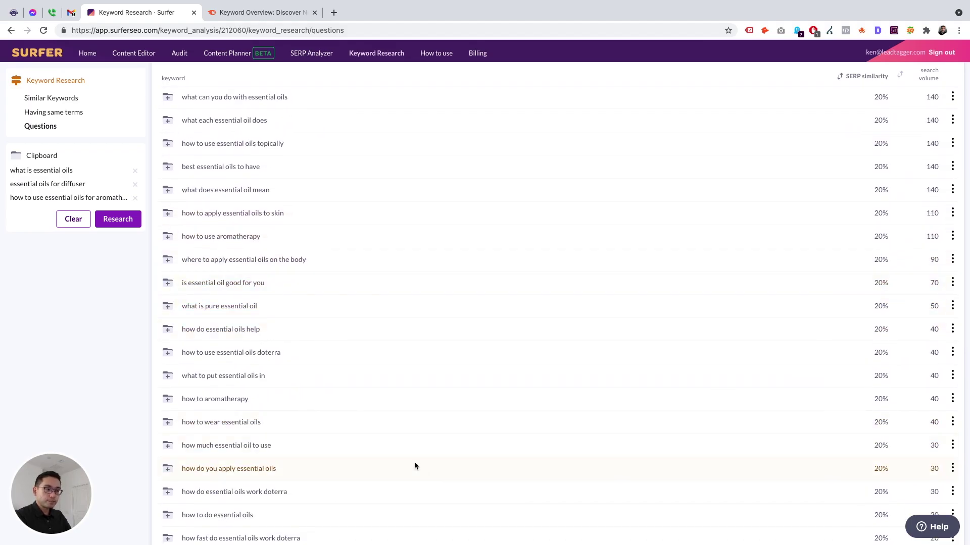
{"action": "scroll", "coordinate": [438, 462], "scroll_direction": "down", "scroll_amount": 12}
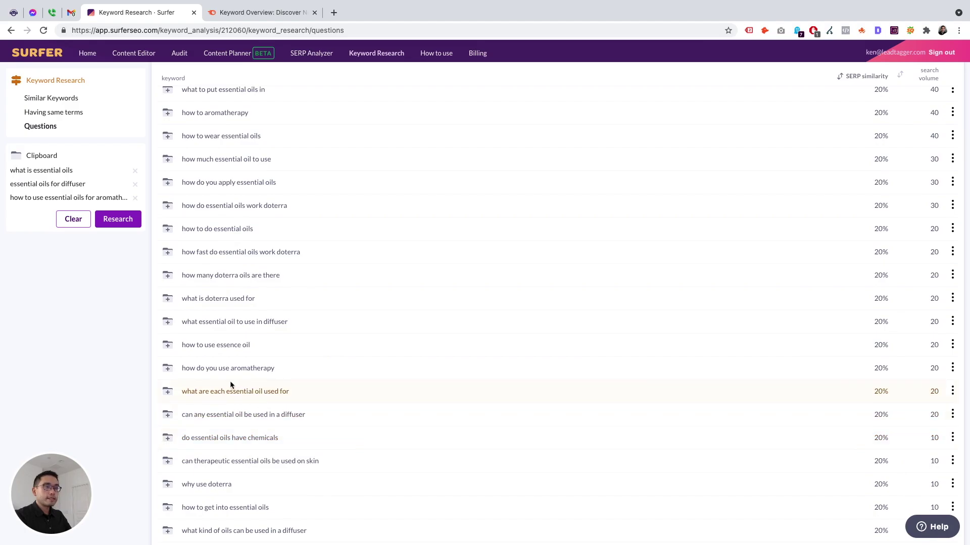
{"action": "scroll", "coordinate": [248, 397], "scroll_direction": "down", "scroll_amount": 20}
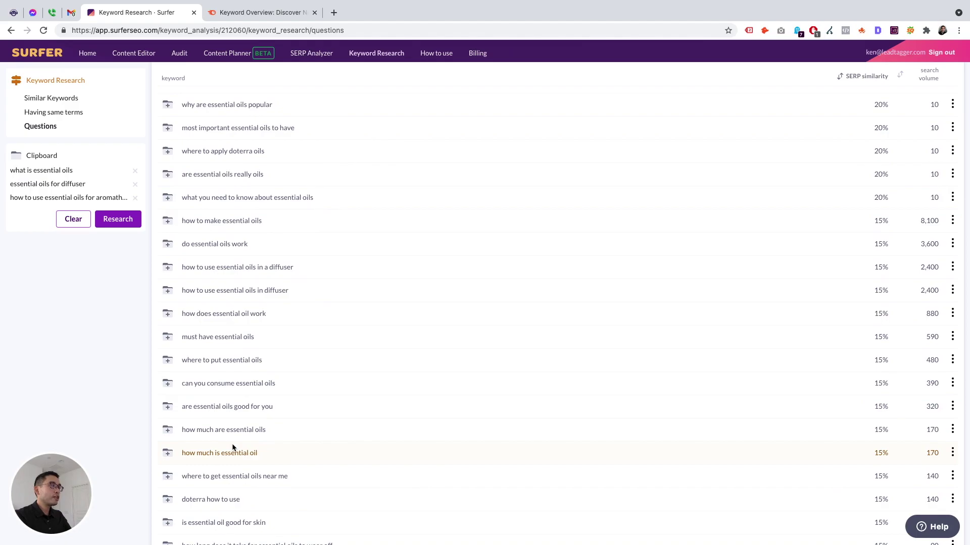
{"action": "scroll", "coordinate": [235, 443], "scroll_direction": "down", "scroll_amount": 10}
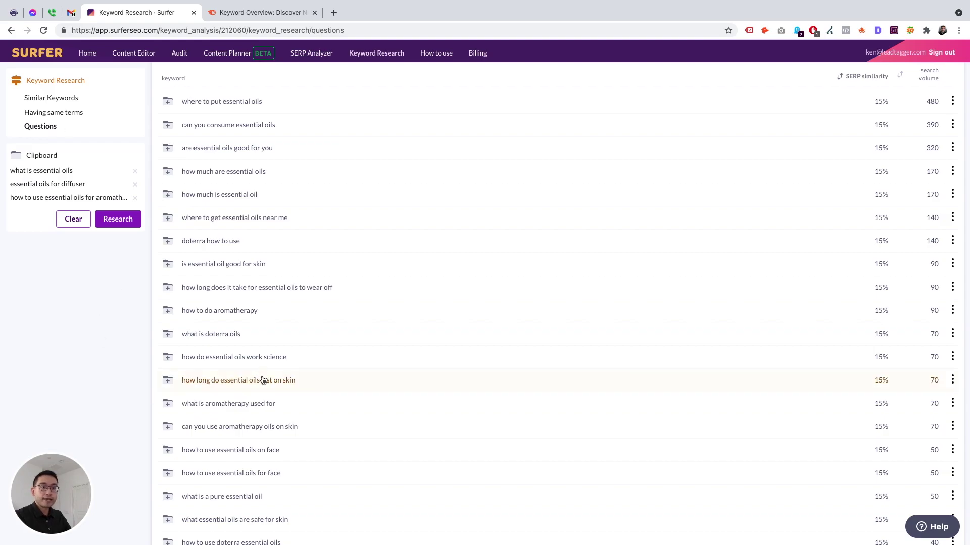
{"action": "scroll", "coordinate": [266, 411], "scroll_direction": "down", "scroll_amount": 20}
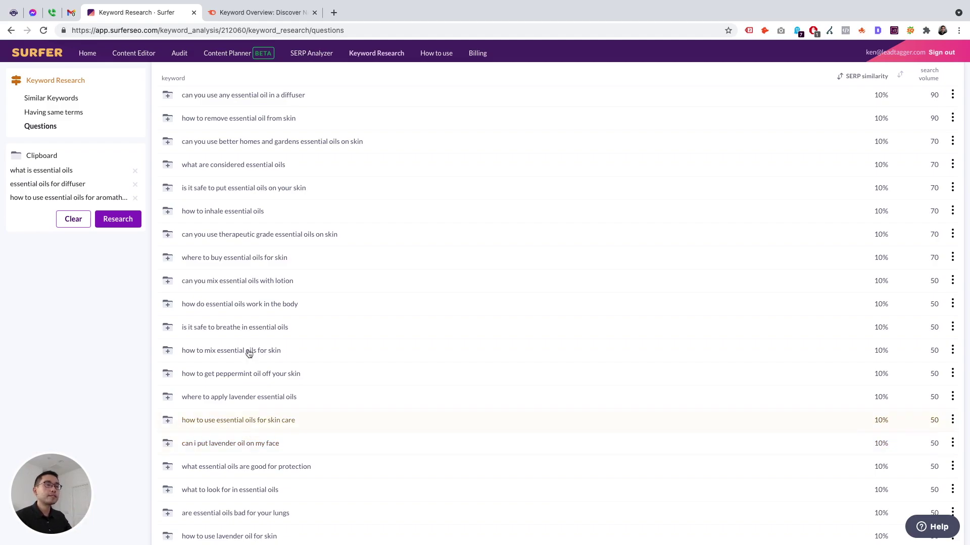
Reopen the similar keywords for "essential oils" and examine their SERP similarity and search volume down the list
{"action": "scroll", "coordinate": [251, 343], "scroll_direction": "up", "scroll_amount": 5}
{"action": "scroll", "coordinate": [261, 363], "scroll_direction": "up", "scroll_amount": 15}
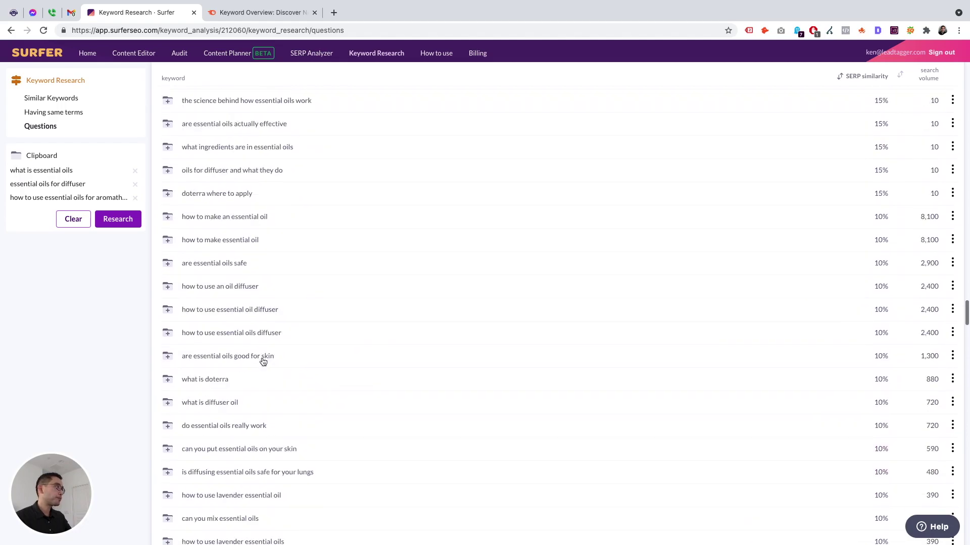
{"action": "scroll", "coordinate": [262, 362], "scroll_direction": "up", "scroll_amount": 20}
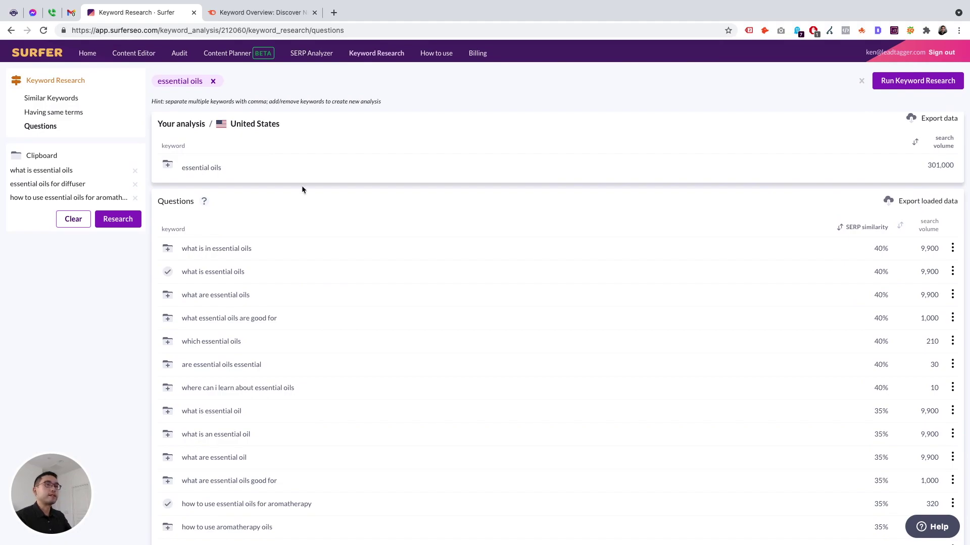
{"action": "left_click", "coordinate": [74, 102]}
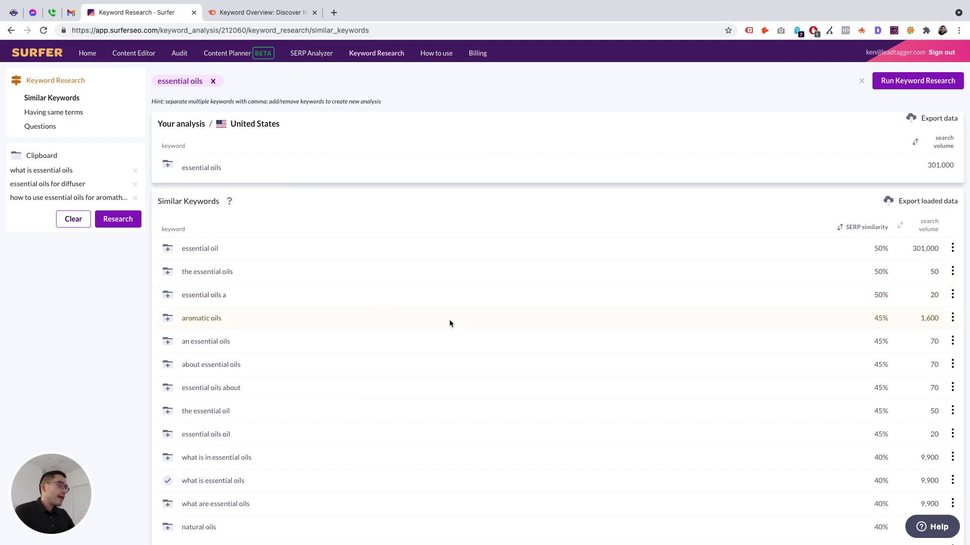
{"action": "scroll", "coordinate": [525, 334], "scroll_direction": "down", "scroll_amount": 1}
{"action": "scroll", "coordinate": [407, 330], "scroll_direction": "down", "scroll_amount": 4}
{"action": "scroll", "coordinate": [412, 340], "scroll_direction": "down", "scroll_amount": 15}
{"action": "scroll", "coordinate": [419, 348], "scroll_direction": "up", "scroll_amount": 20}
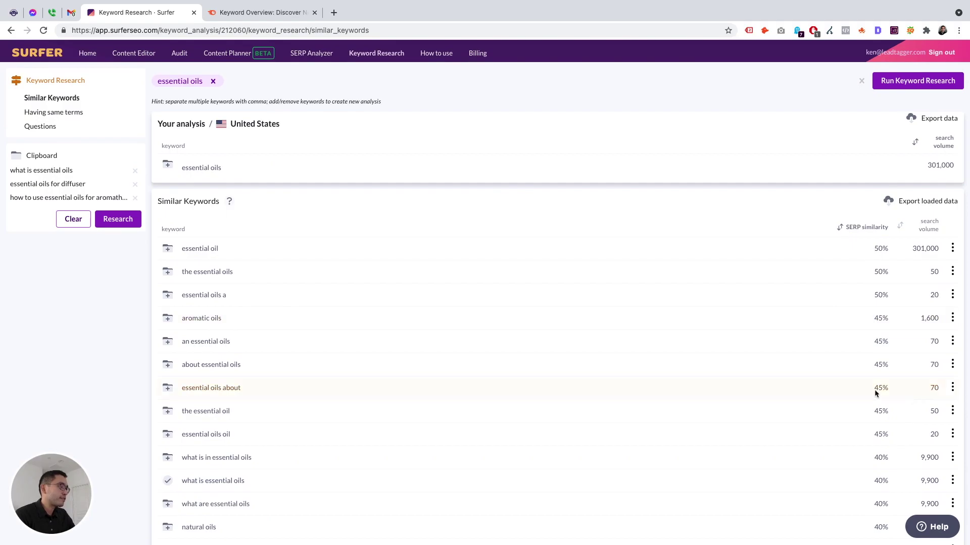
{"action": "scroll", "coordinate": [807, 369], "scroll_direction": "down", "scroll_amount": 4}
{"action": "scroll", "coordinate": [807, 368], "scroll_direction": "up", "scroll_amount": 4}
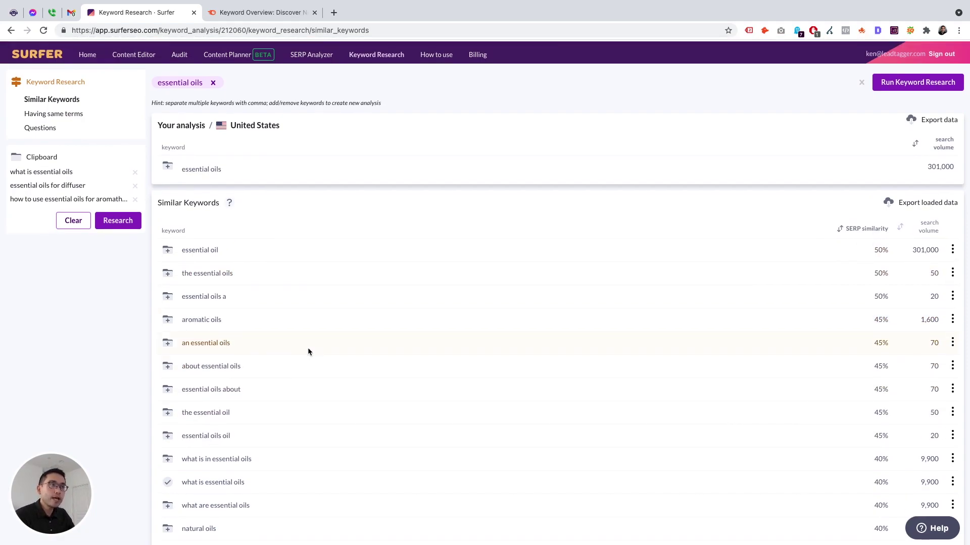
Switch to SEMrush's Keyword Overview and examine its 100-keyword input, database size and the keyword data it offers
{"action": "left_click", "coordinate": [232, 15]}
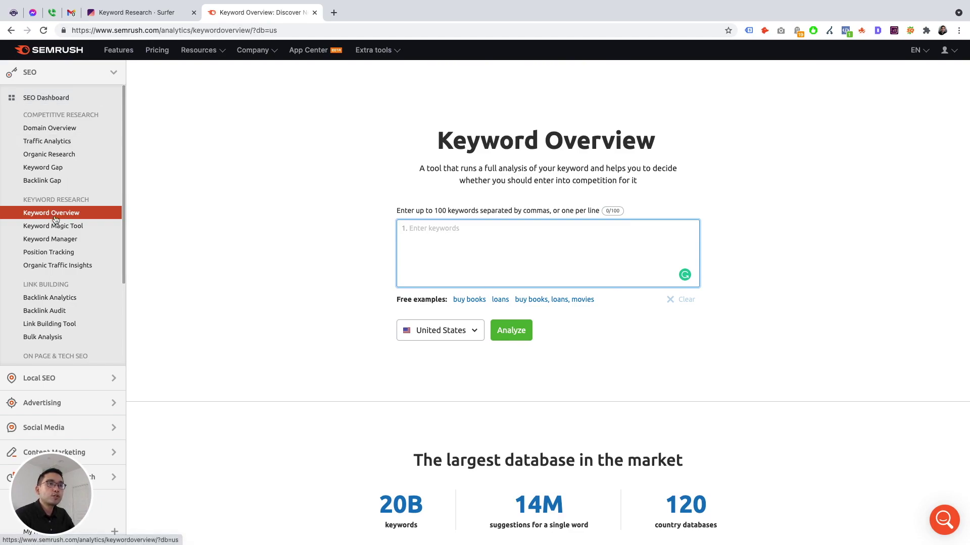
{"action": "left_click", "coordinate": [284, 189]}
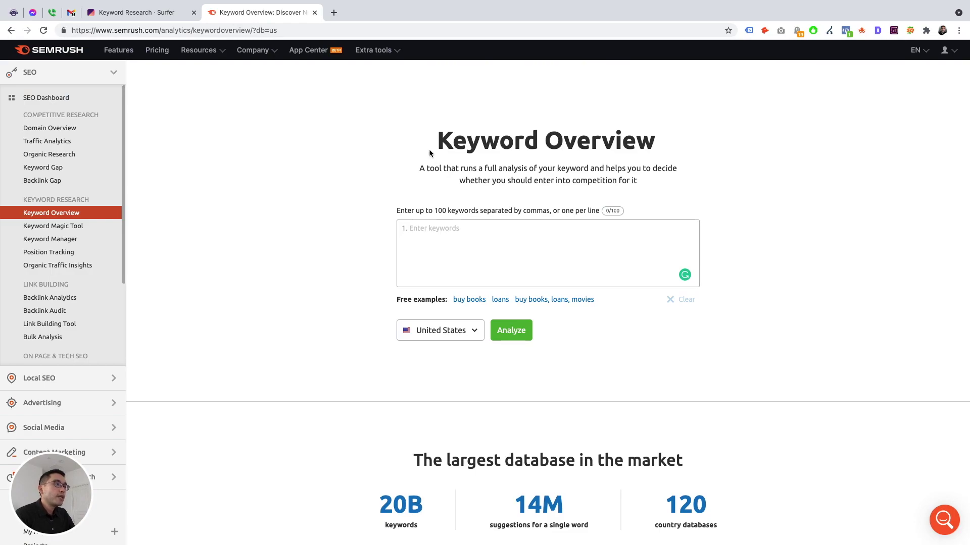
{"action": "left_click_drag", "start_coordinate": [394, 215], "coordinate": [593, 214]}
{"action": "left_click", "coordinate": [557, 195]}
{"action": "scroll", "coordinate": [527, 167], "scroll_direction": "down", "scroll_amount": 3}
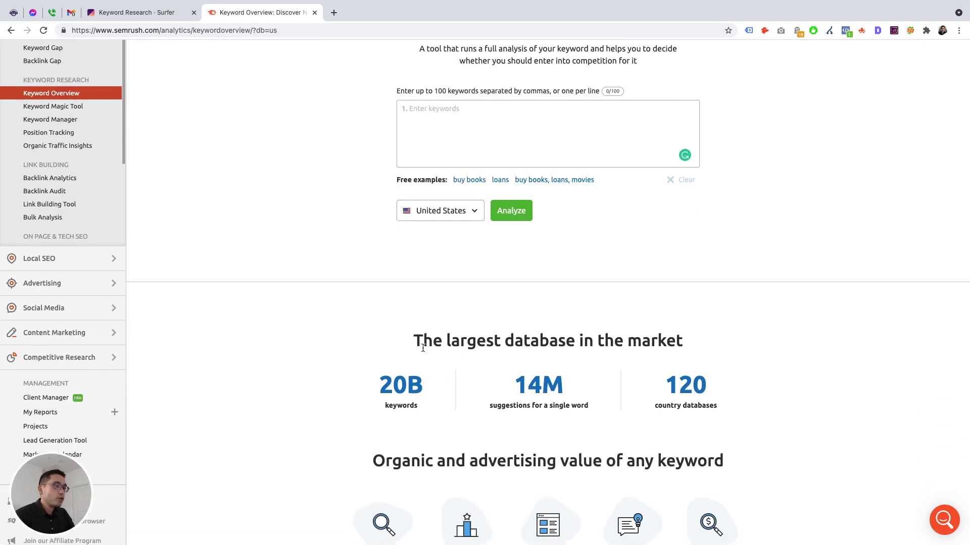
{"action": "scroll", "coordinate": [409, 331], "scroll_direction": "down", "scroll_amount": 3}
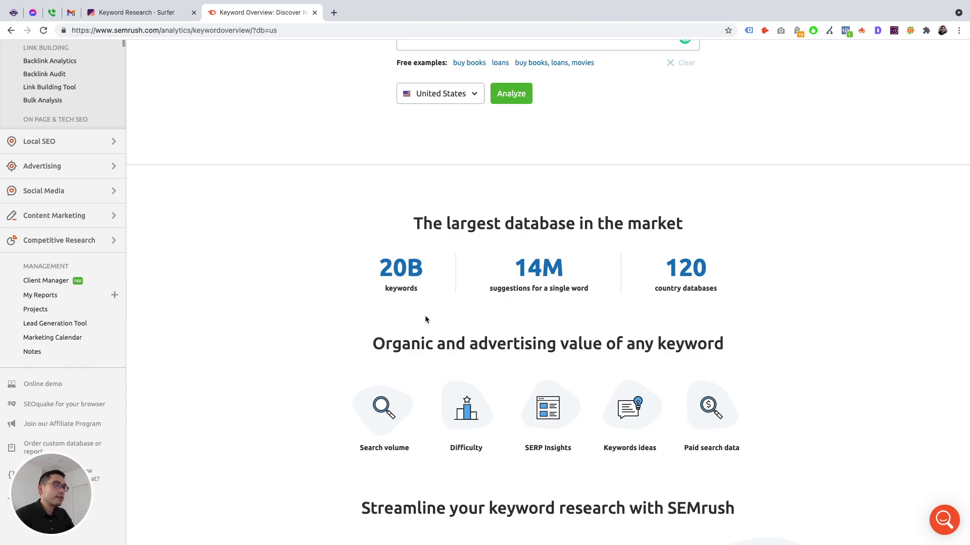
{"action": "scroll", "coordinate": [480, 298], "scroll_direction": "down", "scroll_amount": 4}
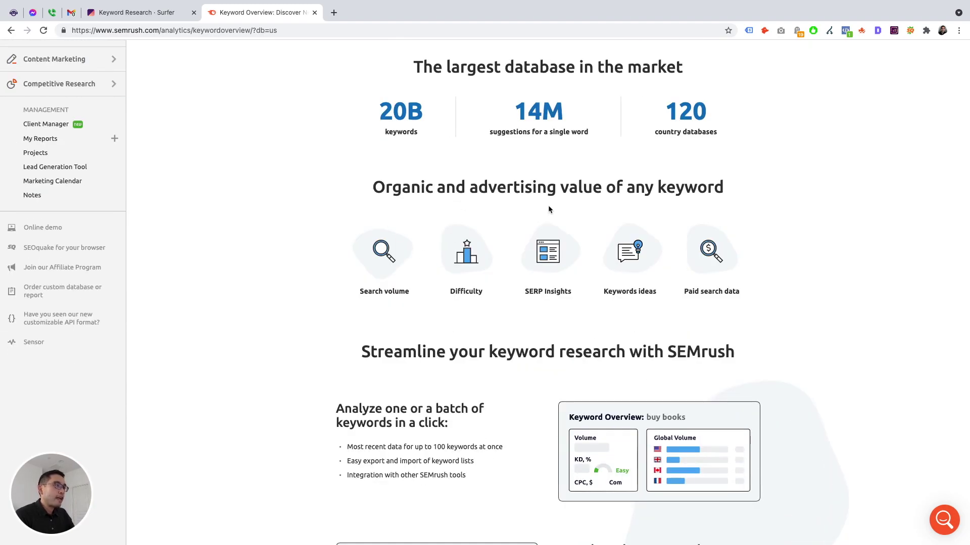
{"action": "scroll", "coordinate": [574, 269], "scroll_direction": "down", "scroll_amount": 9}
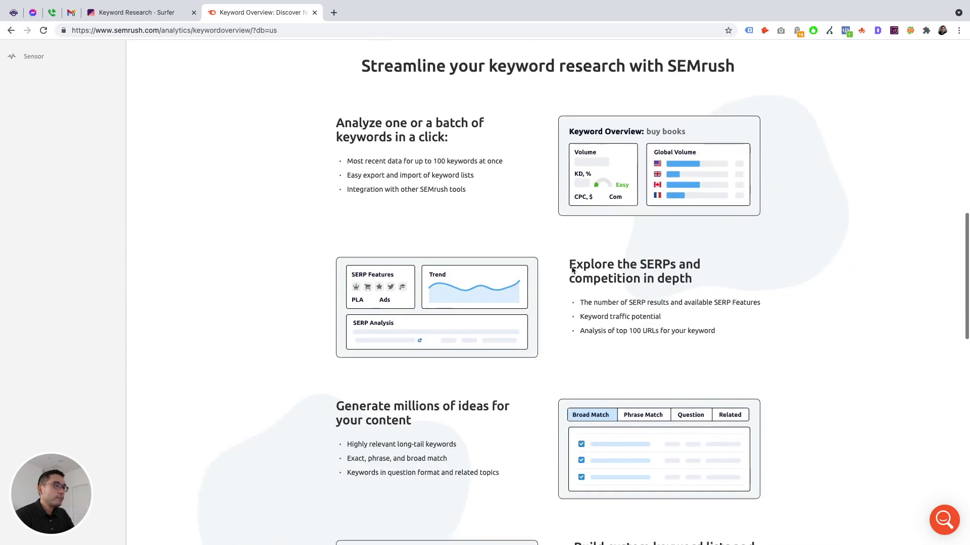
{"action": "scroll", "coordinate": [571, 266], "scroll_direction": "up", "scroll_amount": 10}
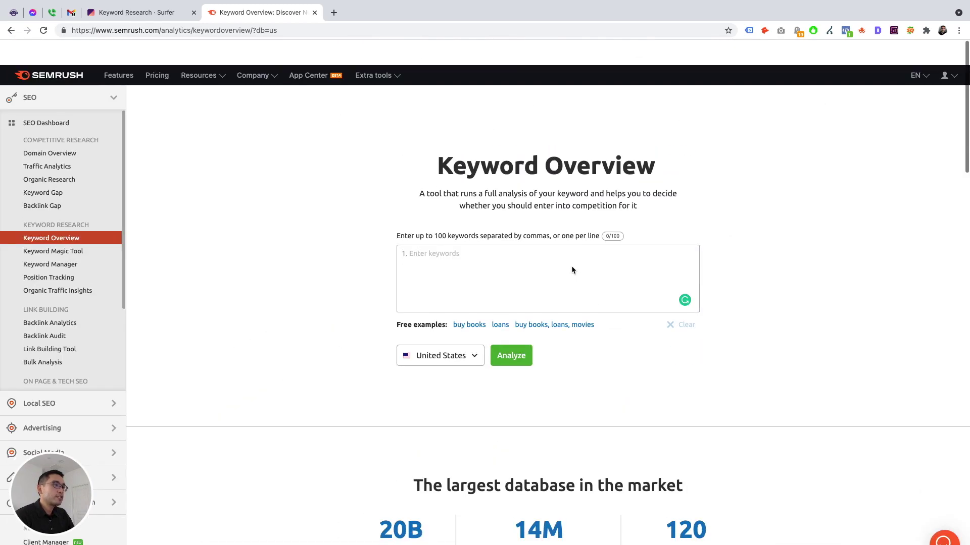
Analyze the keyword "essential oils" for the United States in Keyword Overview
{"action": "left_click", "coordinate": [500, 254]}
{"action": "type", "text": "essential oils"}
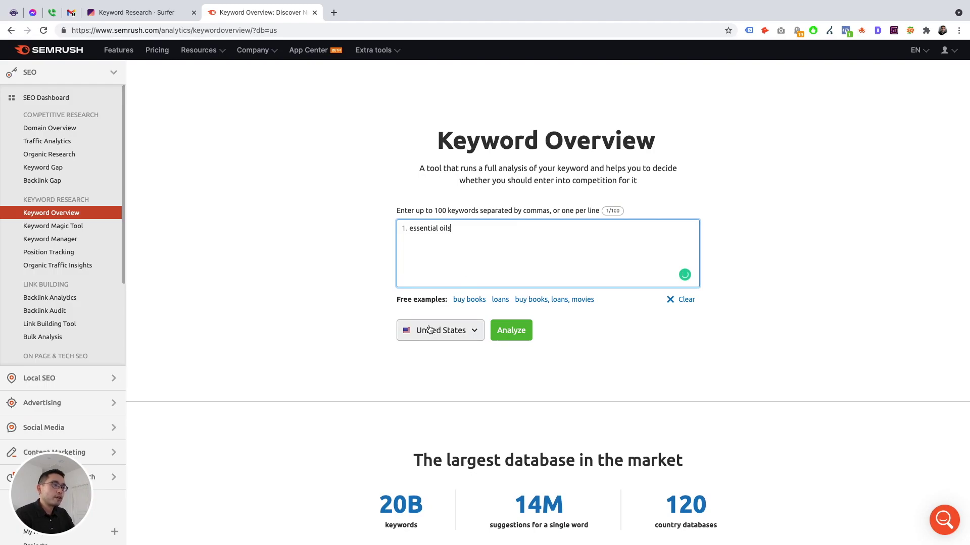
{"action": "left_click", "coordinate": [519, 331]}
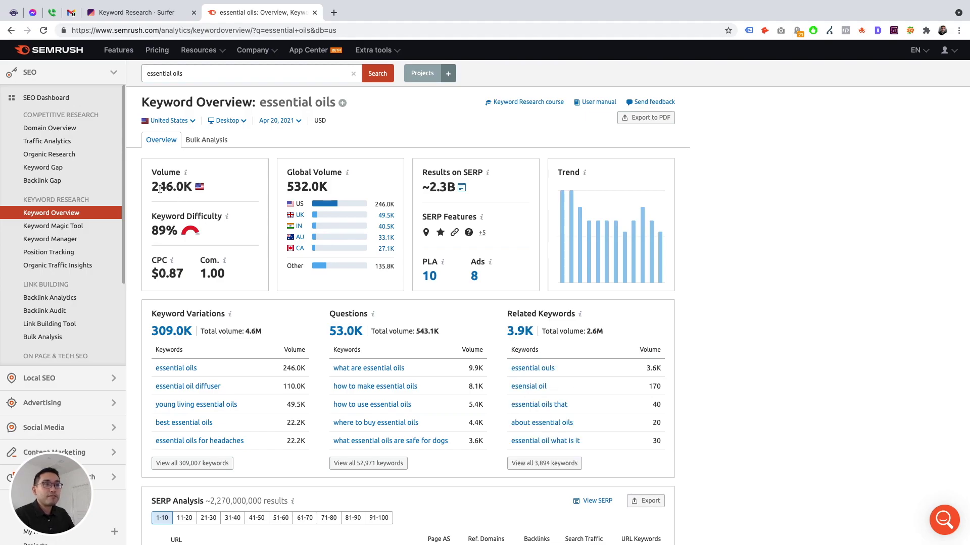
Compare the search volume of "essential oils" in SEMrush with the one in Surfer
{"action": "left_click_drag", "start_coordinate": [152, 187], "coordinate": [174, 187]}
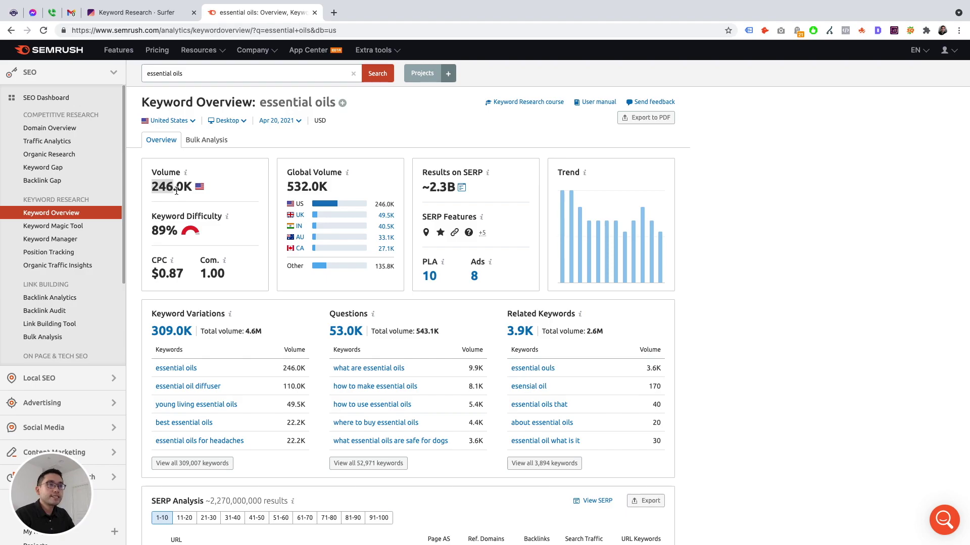
{"action": "left_click", "coordinate": [157, 15]}
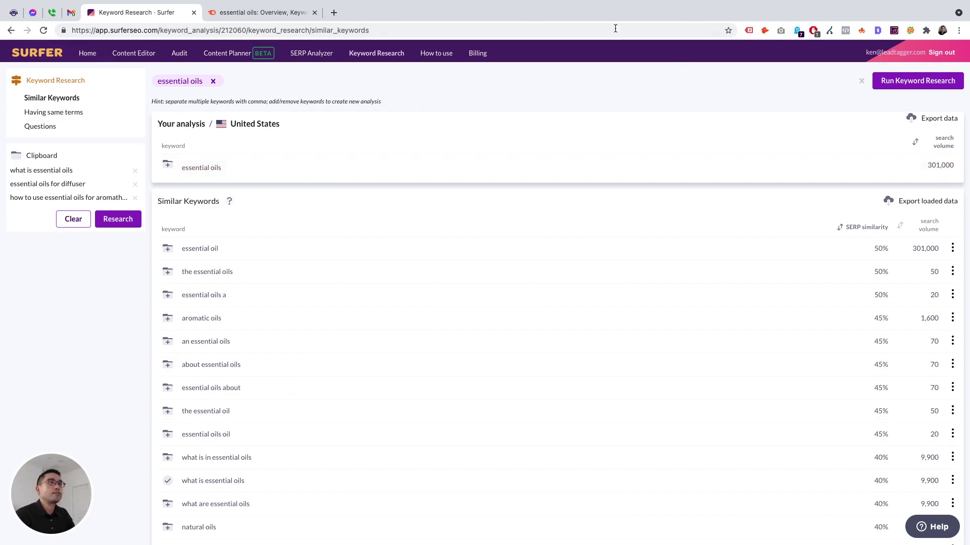
{"action": "left_click", "coordinate": [293, 13]}
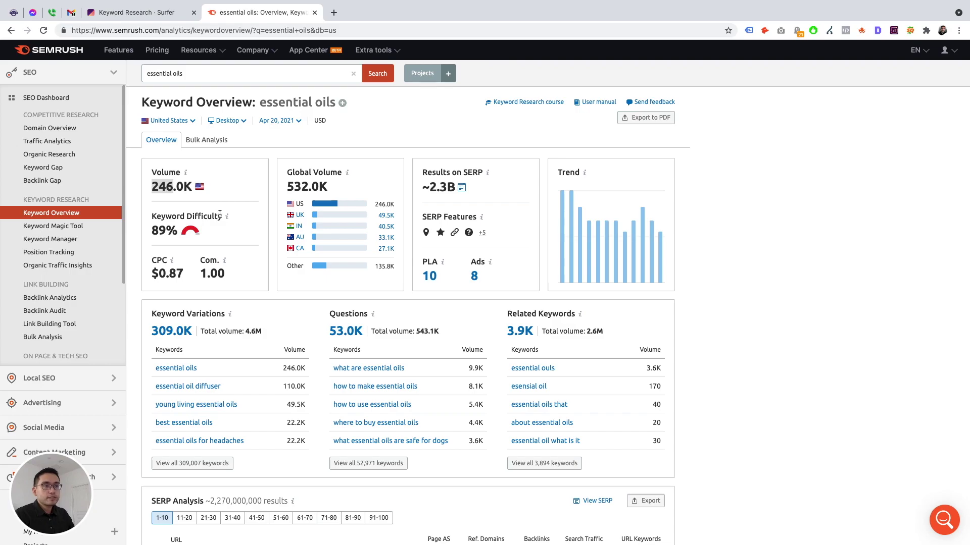
Examine the keyword difficulty, CPC, competition, global volume, SERP results, SERP features and PLA metrics for "essential oils"
{"action": "left_click_drag", "start_coordinate": [151, 216], "coordinate": [242, 231]}
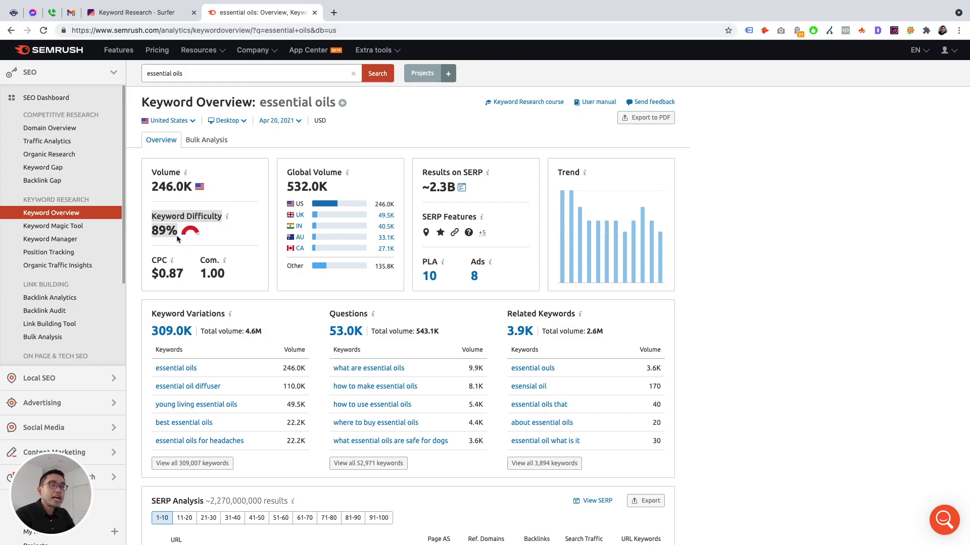
{"action": "mouse_move", "coordinate": [182, 239]}
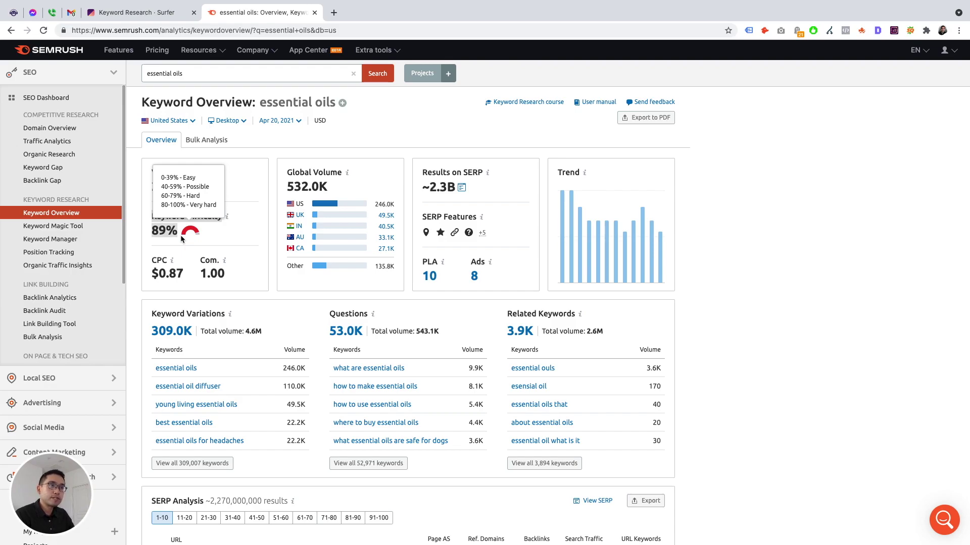
{"action": "mouse_move", "coordinate": [172, 267]}
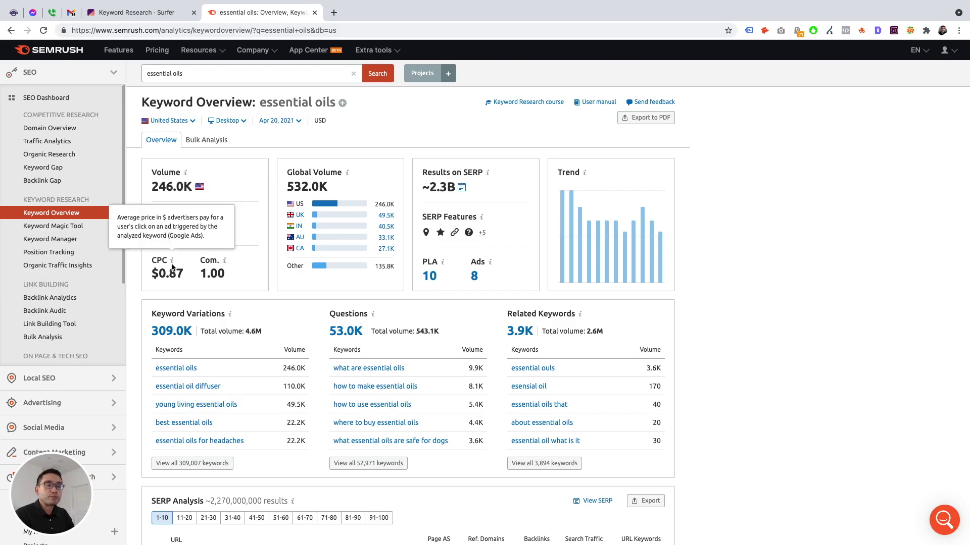
{"action": "mouse_move", "coordinate": [226, 262]}
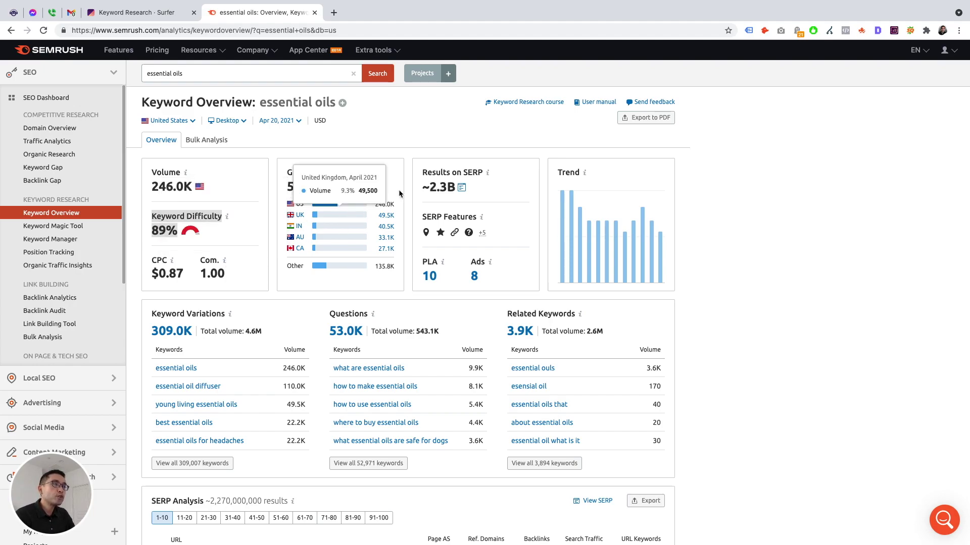
{"action": "left_click_drag", "start_coordinate": [423, 174], "coordinate": [482, 174]}
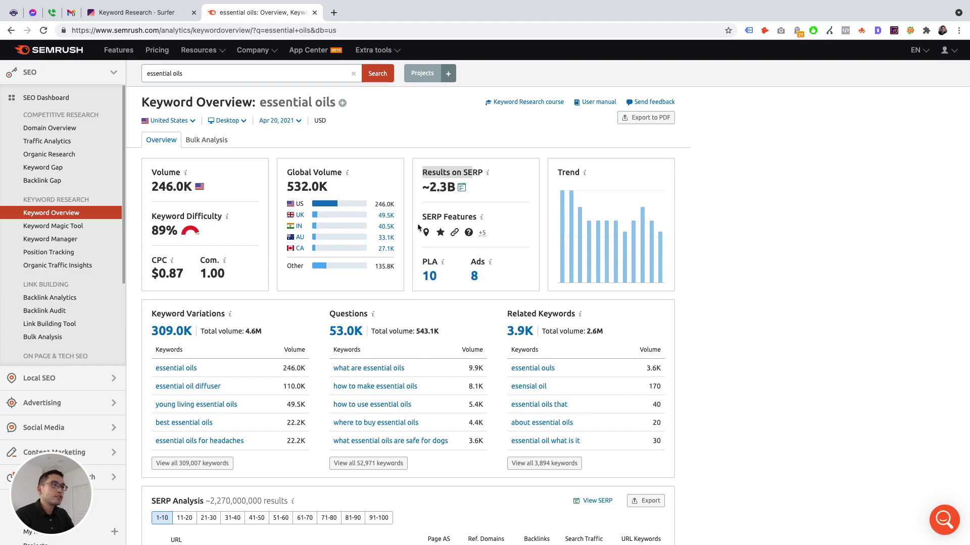
{"action": "mouse_move", "coordinate": [426, 233]}
{"action": "mouse_move", "coordinate": [442, 263]}
Examine the keyword variations, questions and related keywords in SEMrush and compare them with Surfer's keyword categories
{"action": "scroll", "coordinate": [598, 204], "scroll_direction": "down", "scroll_amount": 4}
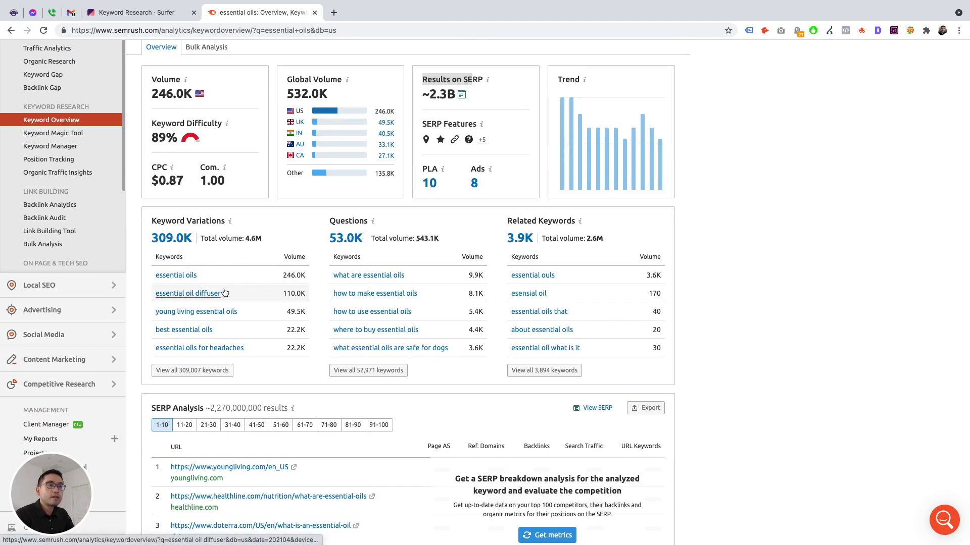
{"action": "scroll", "coordinate": [221, 353], "scroll_direction": "up", "scroll_amount": 1}
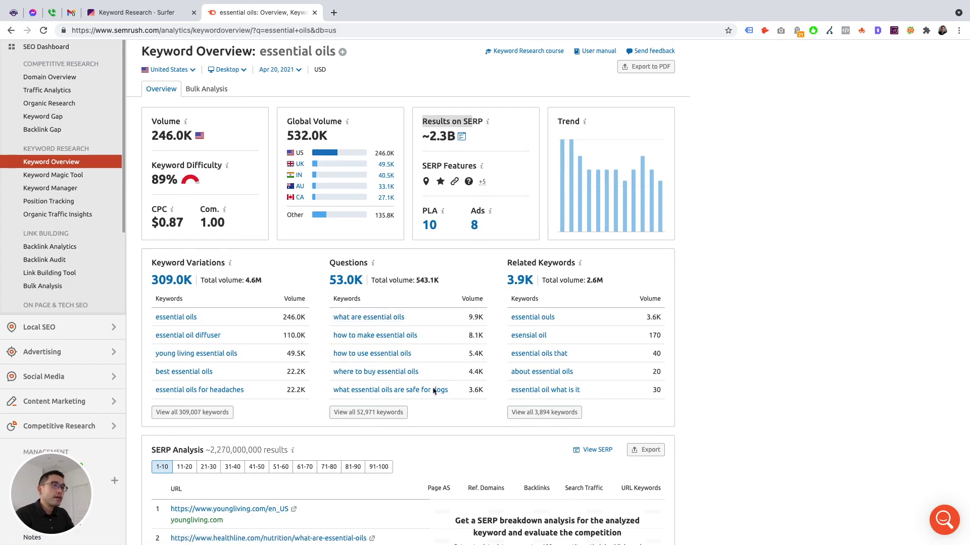
{"action": "left_click", "coordinate": [152, 14]}
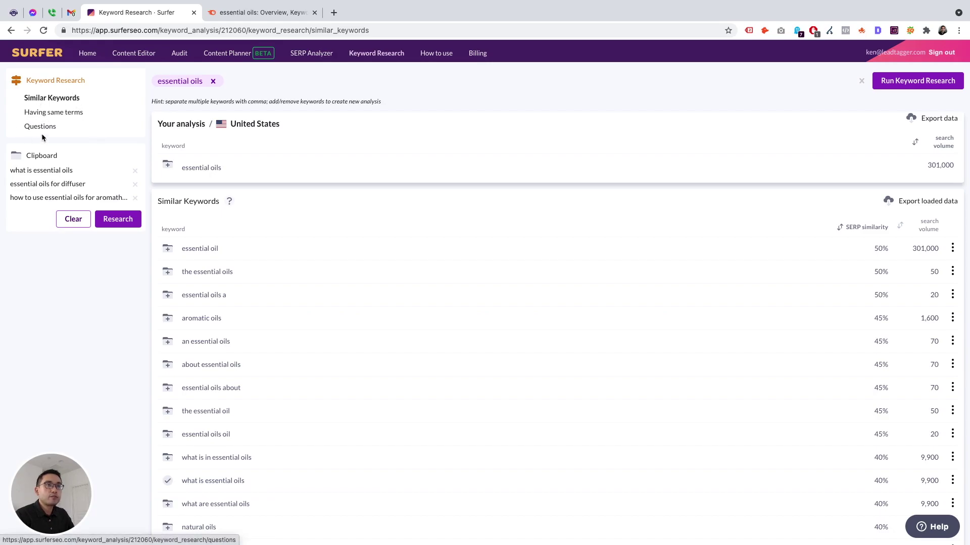
{"action": "left_click", "coordinate": [277, 13]}
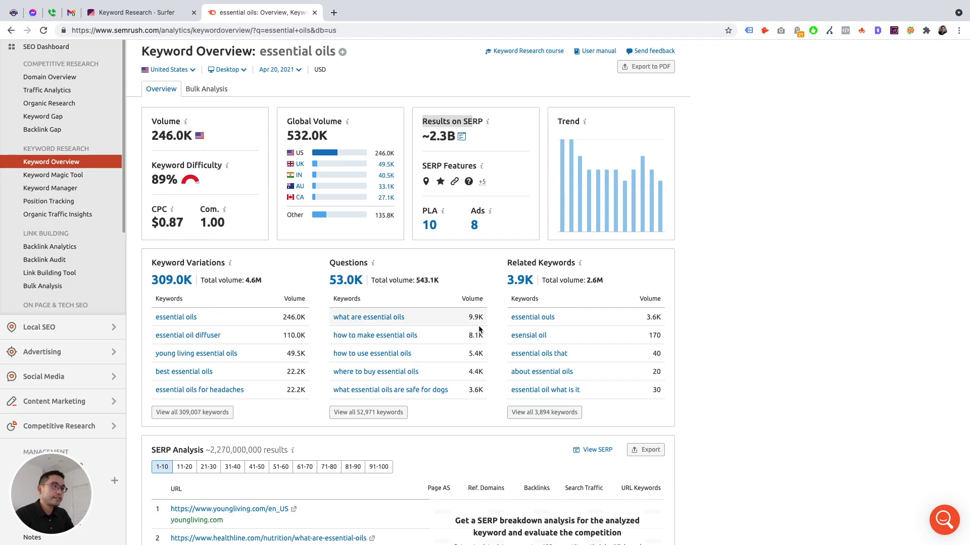
Get the SERP Analysis metrics for the 1-10 results and examine page authority score, referring domains, backlinks, search traffic and URL keywords
{"action": "scroll", "coordinate": [478, 324], "scroll_direction": "down", "scroll_amount": 5}
{"action": "scroll", "coordinate": [485, 315], "scroll_direction": "down", "scroll_amount": 1}
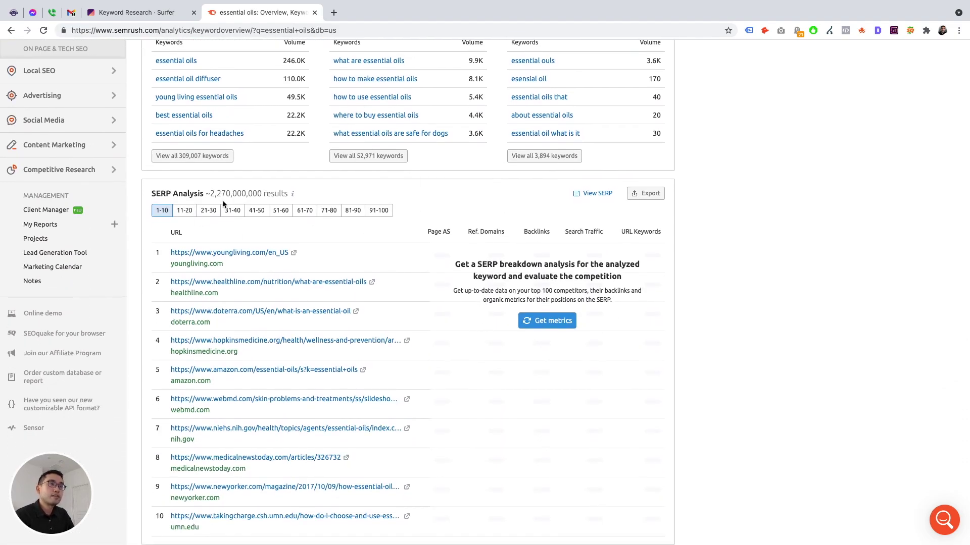
{"action": "scroll", "coordinate": [263, 232], "scroll_direction": "down", "scroll_amount": 1}
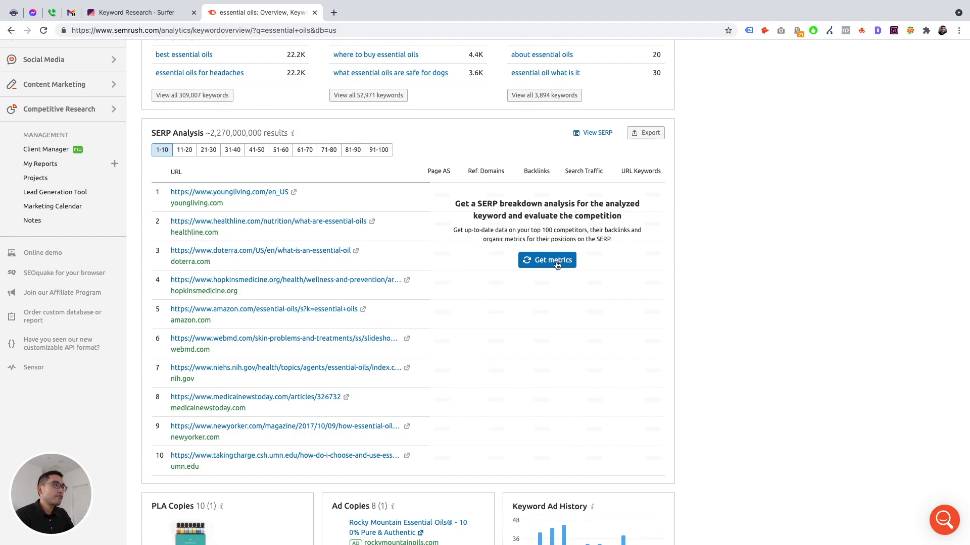
{"action": "left_click", "coordinate": [555, 260]}
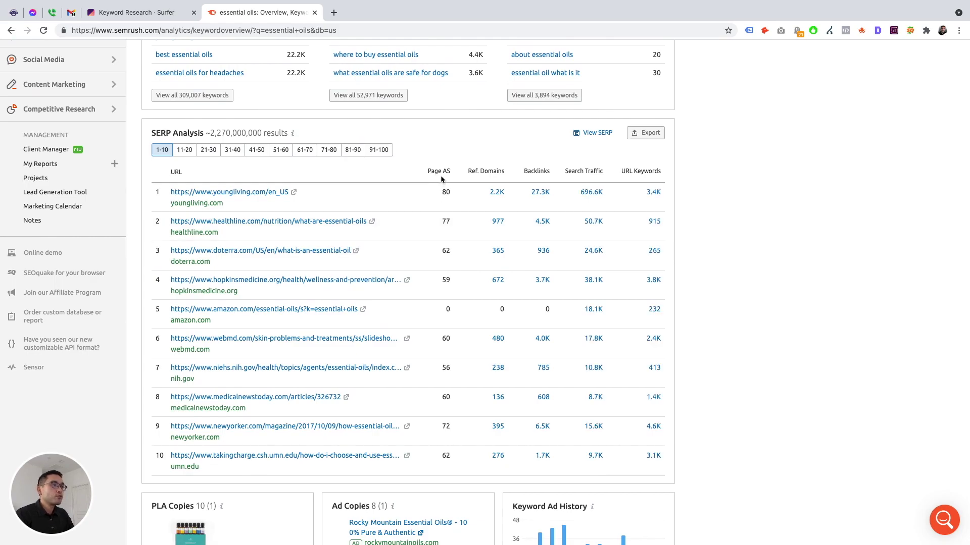
{"action": "mouse_move", "coordinate": [440, 174]}
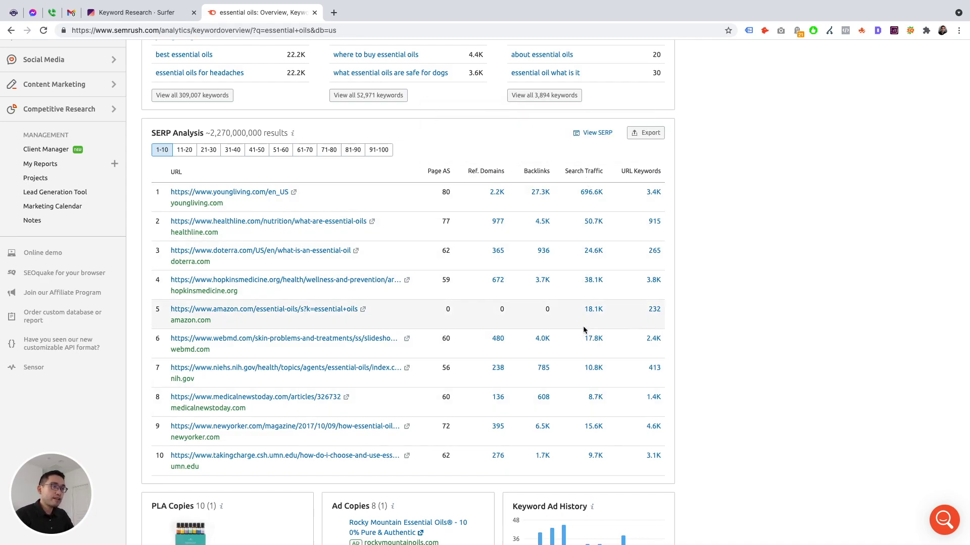
{"action": "mouse_move", "coordinate": [642, 177]}
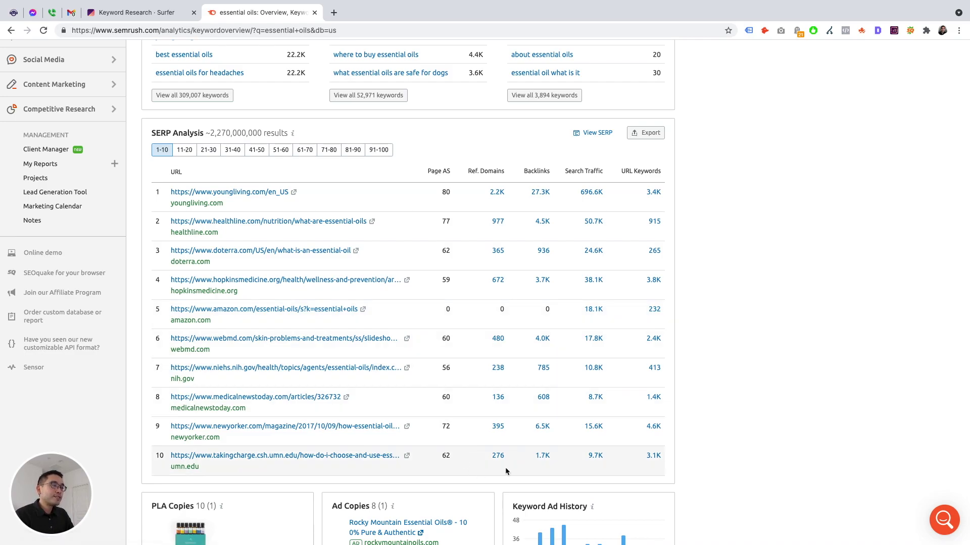
Browse the product listing ads for "essential oils" up to the third PLA copy
{"action": "scroll", "coordinate": [363, 427], "scroll_direction": "down", "scroll_amount": 5}
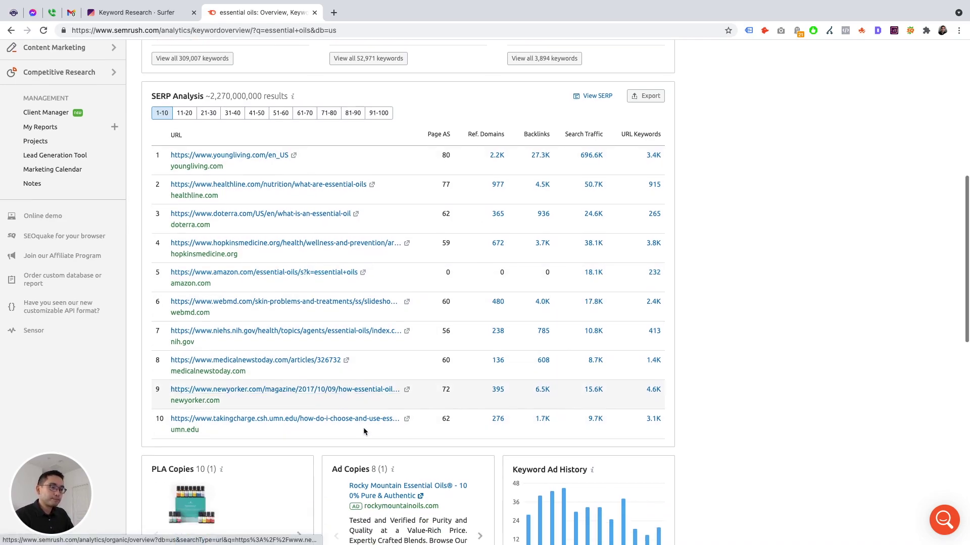
{"action": "scroll", "coordinate": [364, 428], "scroll_direction": "down", "scroll_amount": 3}
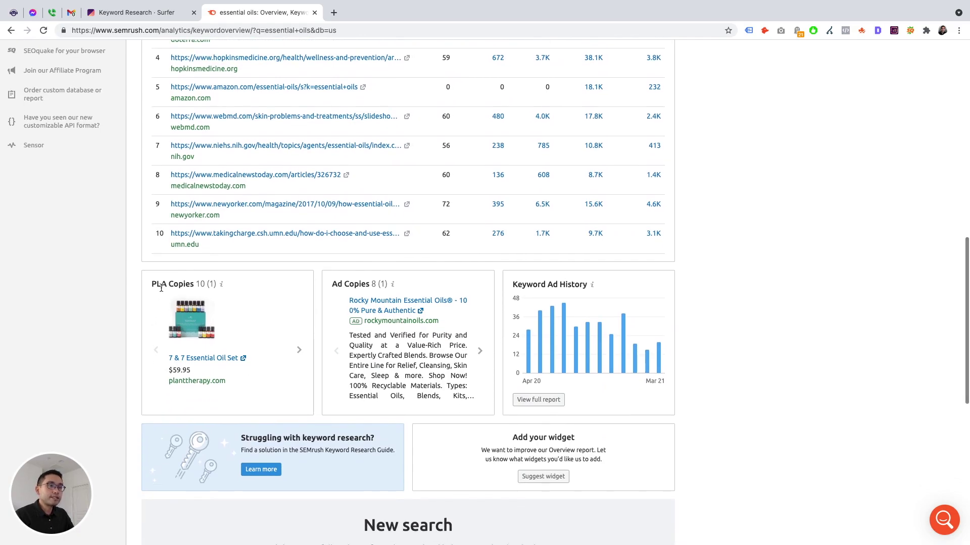
{"action": "left_click", "coordinate": [301, 353]}
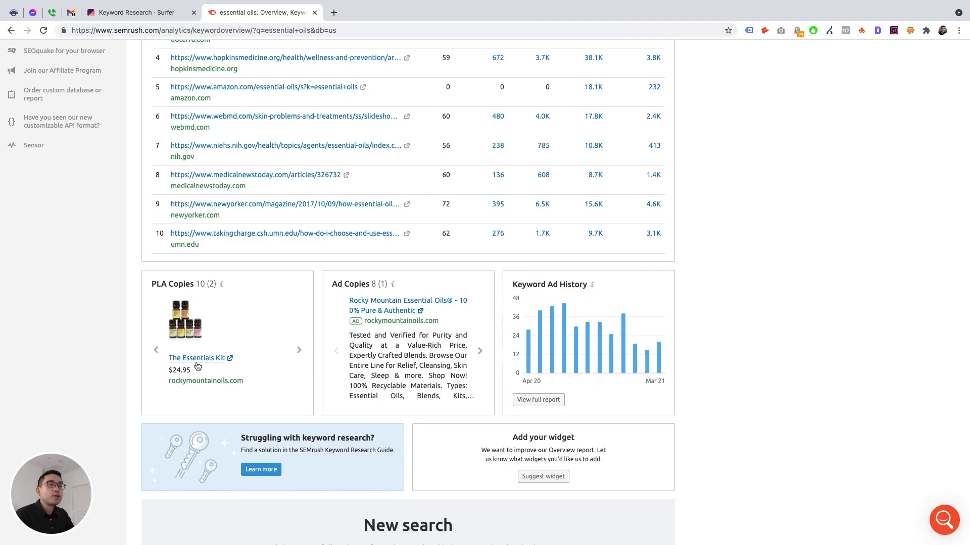
{"action": "left_click", "coordinate": [301, 353]}
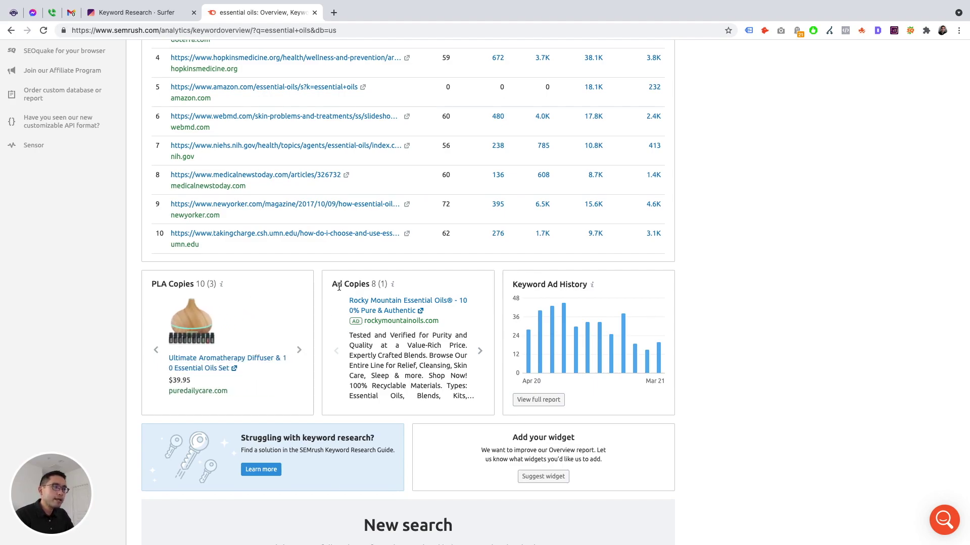
Browse the "essential oils" ad copies up to the third one and examine the keyword ad history
{"action": "left_click", "coordinate": [480, 352]}
{"action": "left_click", "coordinate": [480, 352]}
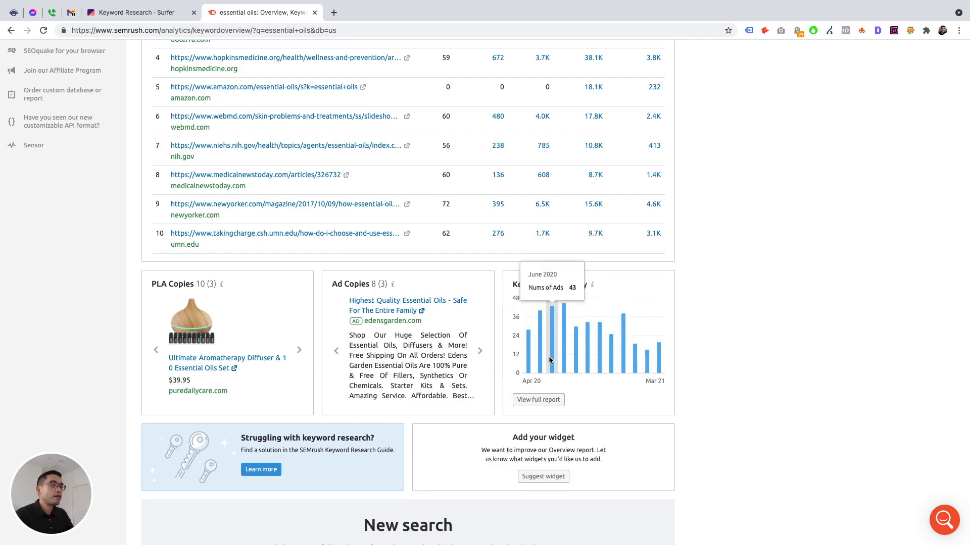
{"action": "scroll", "coordinate": [556, 368], "scroll_direction": "down", "scroll_amount": 2}
{"action": "scroll", "coordinate": [556, 365], "scroll_direction": "up", "scroll_amount": 12}
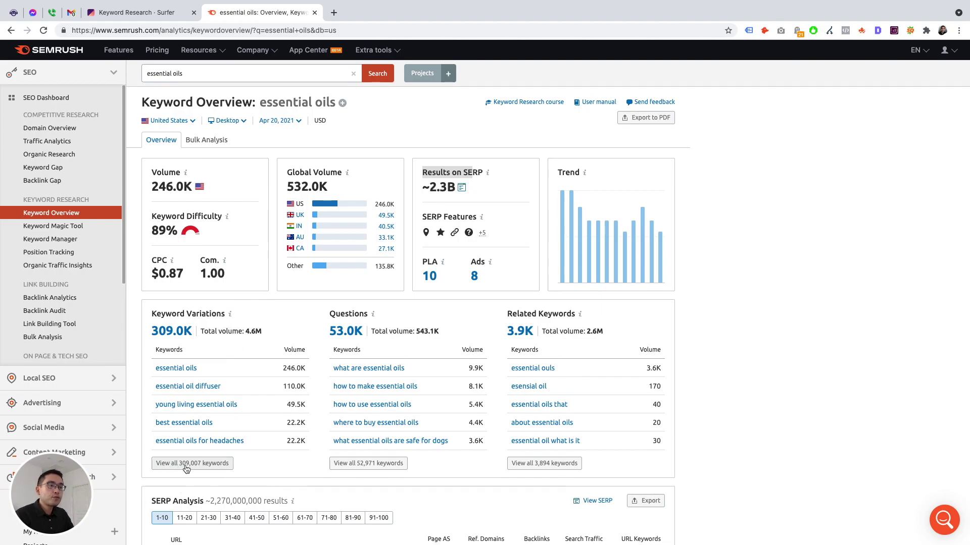
Open the full list of keyword variations for "essential oils" and compare its keyword groups ordered by volume and by number
{"action": "left_click", "coordinate": [186, 464]}
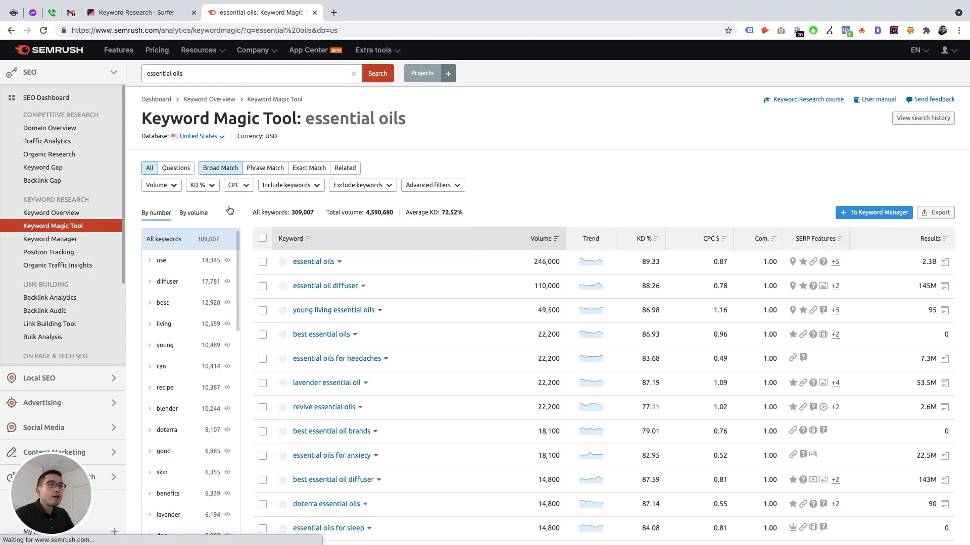
{"action": "scroll", "coordinate": [309, 343], "scroll_direction": "down", "scroll_amount": 3}
{"action": "scroll", "coordinate": [311, 343], "scroll_direction": "down", "scroll_amount": 20}
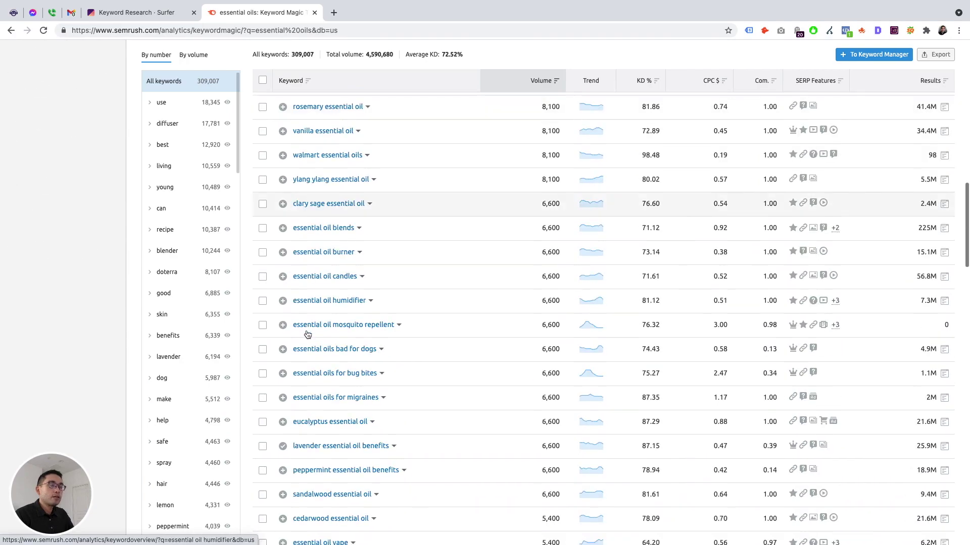
{"action": "scroll", "coordinate": [310, 342], "scroll_direction": "up", "scroll_amount": 20}
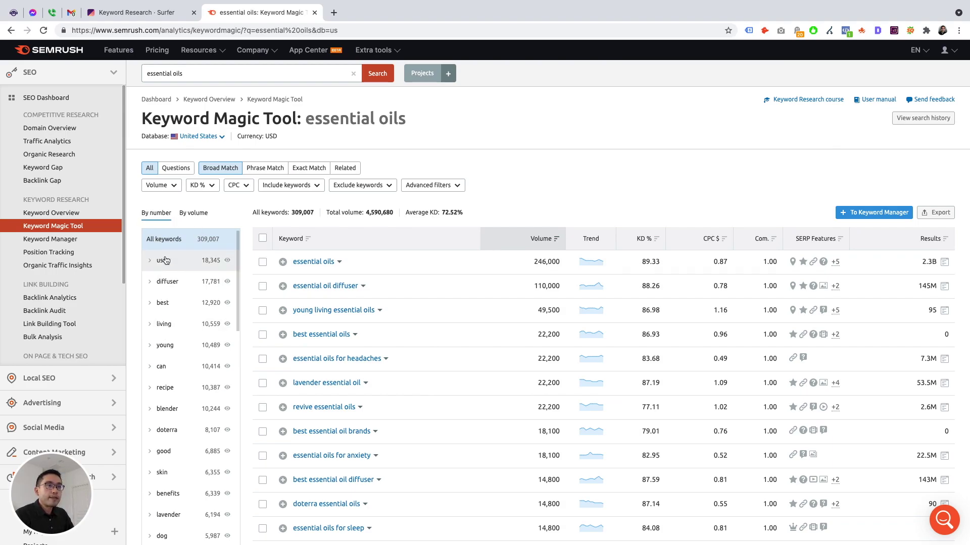
{"action": "left_click", "coordinate": [194, 213]}
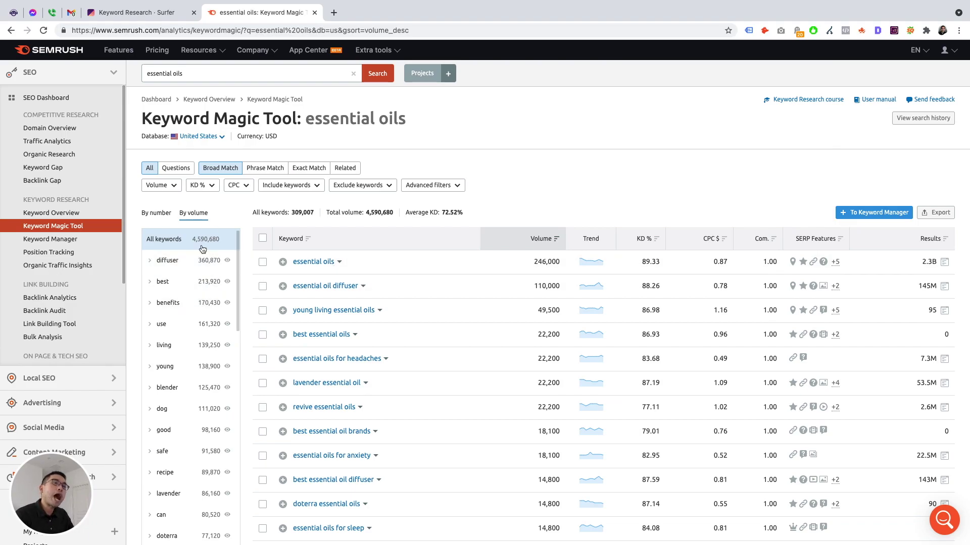
{"action": "left_click", "coordinate": [164, 217]}
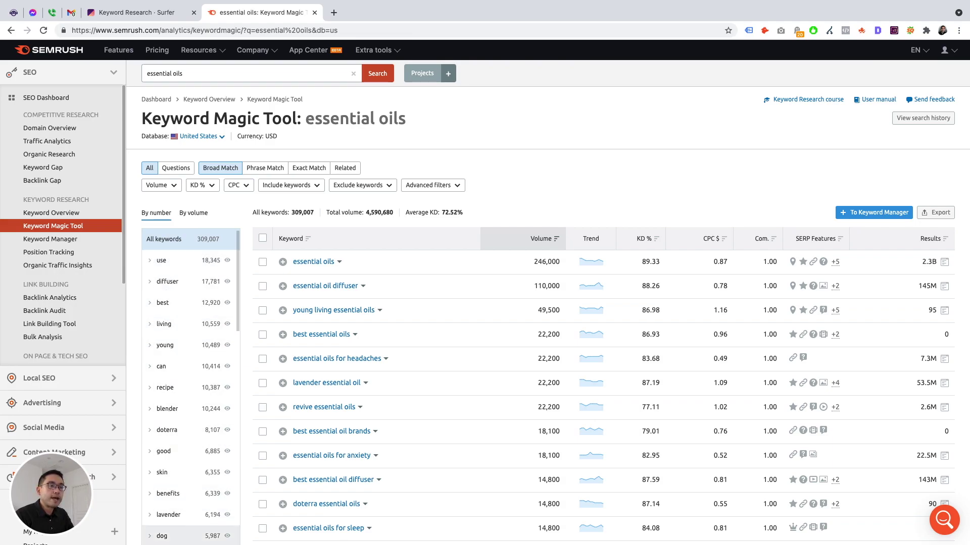
Examine the keywords and metrics in the "use", "diffuser", "best" and "living" groups
{"action": "left_click", "coordinate": [164, 263]}
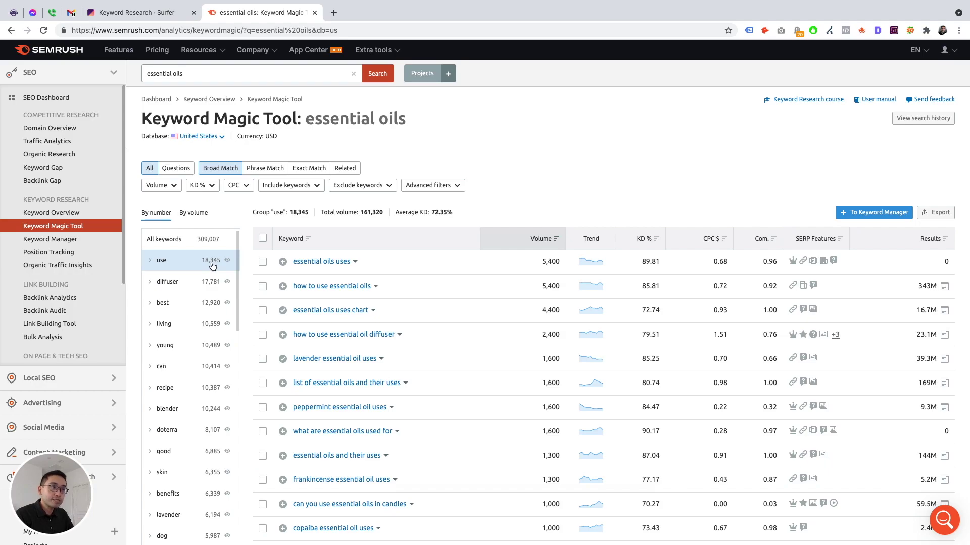
{"action": "left_click", "coordinate": [188, 287]}
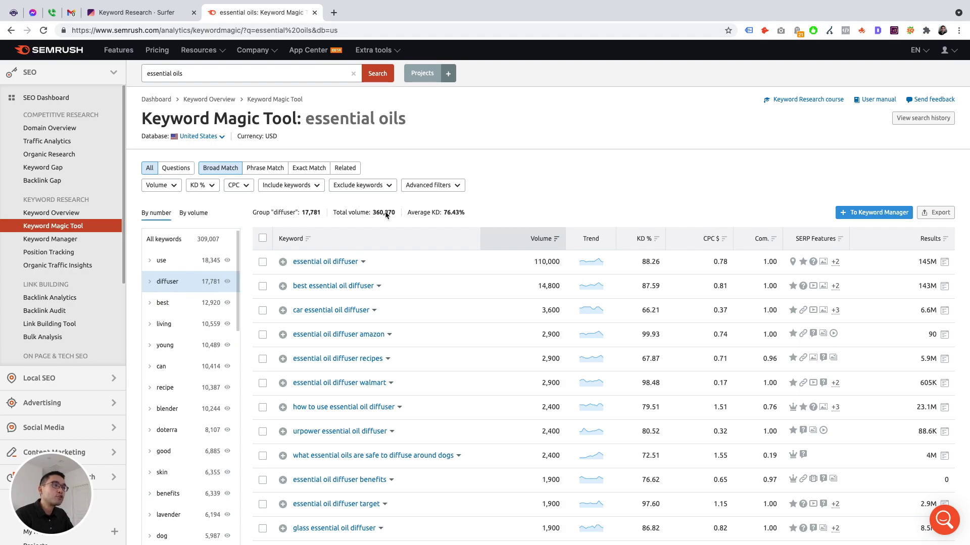
{"action": "scroll", "coordinate": [465, 258], "scroll_direction": "down", "scroll_amount": 1}
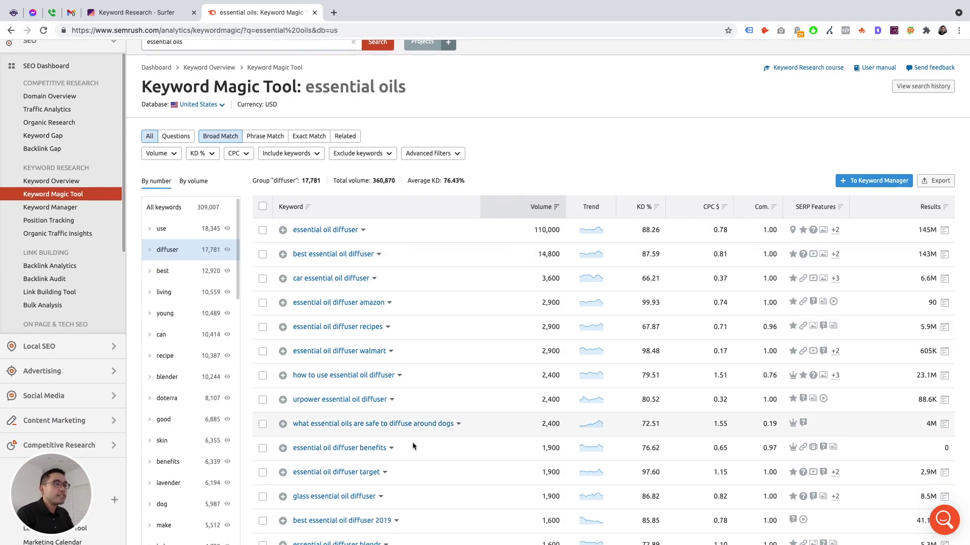
{"action": "scroll", "coordinate": [485, 349], "scroll_direction": "down", "scroll_amount": 3}
{"action": "scroll", "coordinate": [564, 258], "scroll_direction": "up", "scroll_amount": 4}
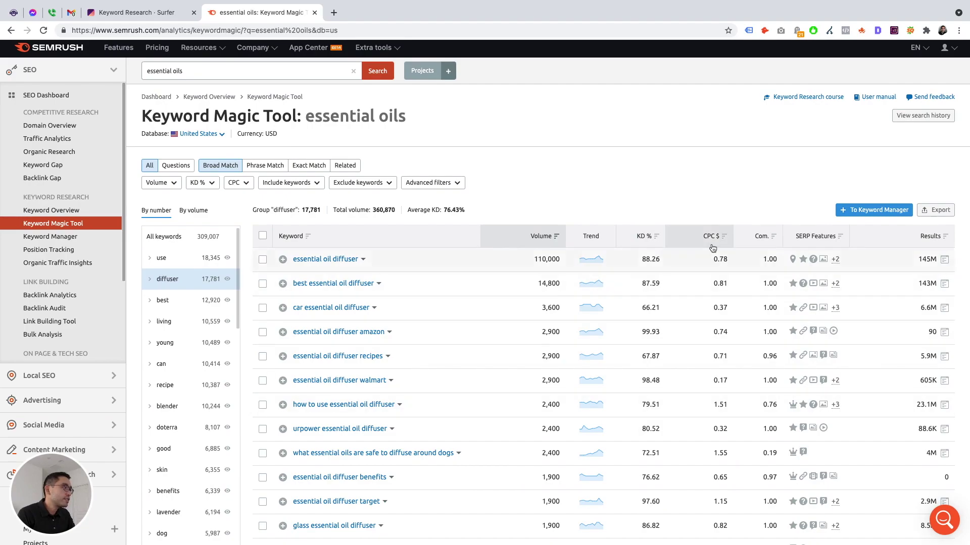
{"action": "scroll", "coordinate": [931, 299], "scroll_direction": "down", "scroll_amount": 1}
{"action": "scroll", "coordinate": [477, 367], "scroll_direction": "down", "scroll_amount": 10}
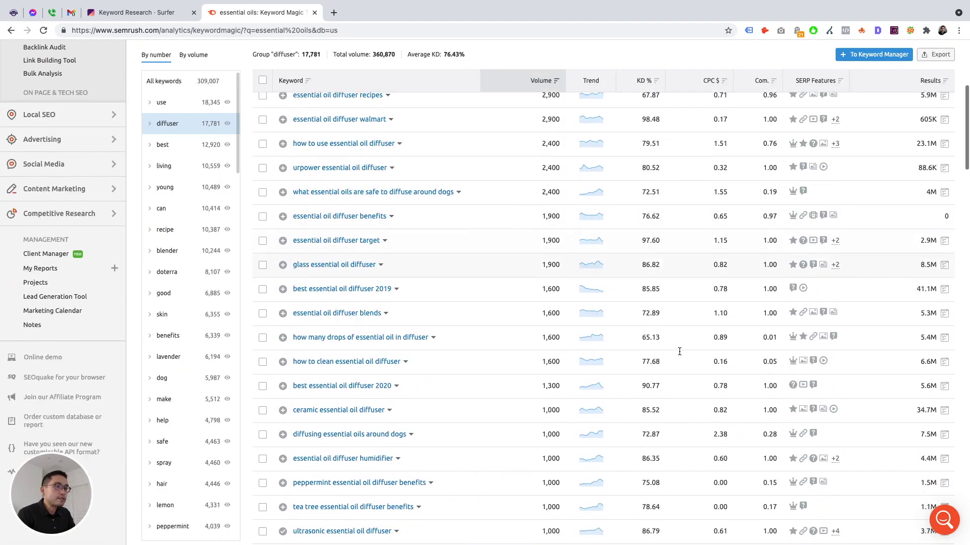
{"action": "scroll", "coordinate": [429, 365], "scroll_direction": "up", "scroll_amount": 12}
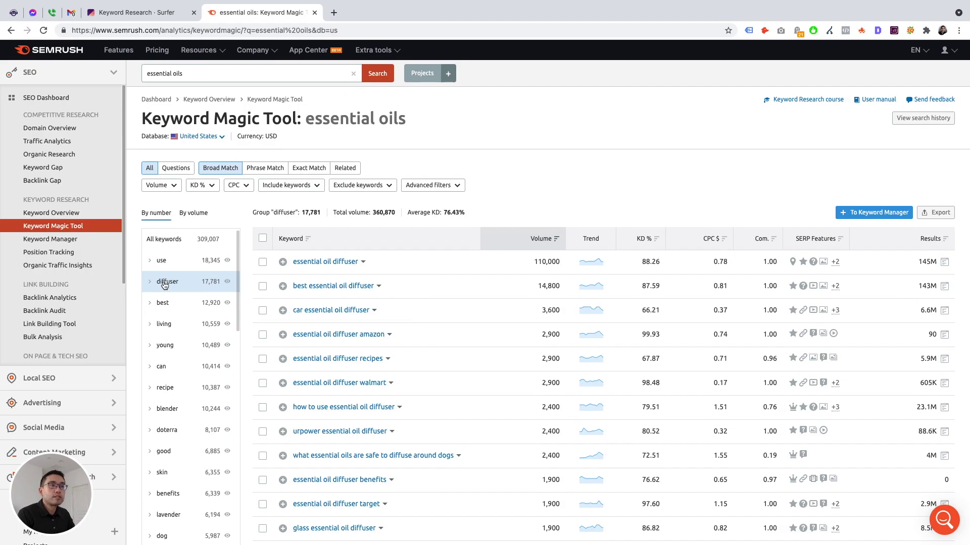
{"action": "left_click", "coordinate": [164, 310]}
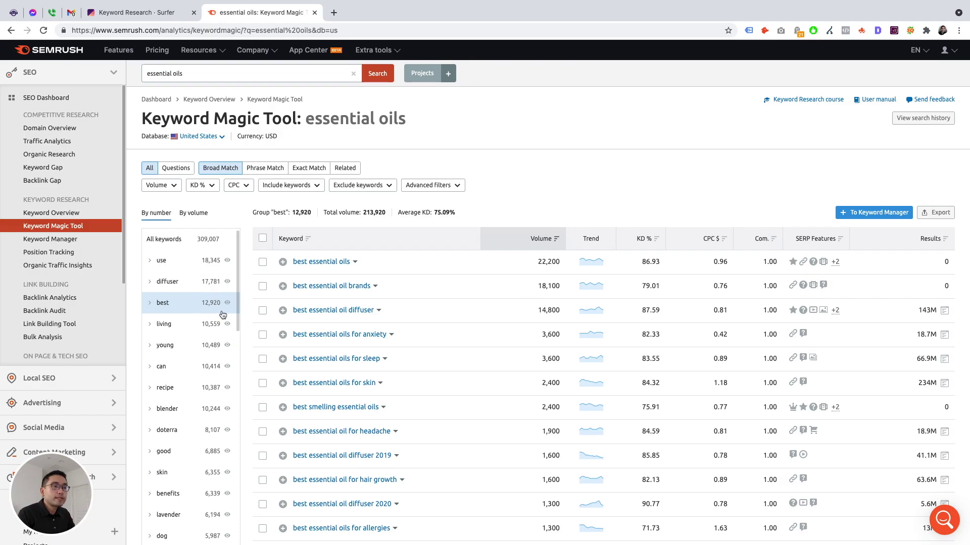
{"action": "left_click", "coordinate": [165, 329]}
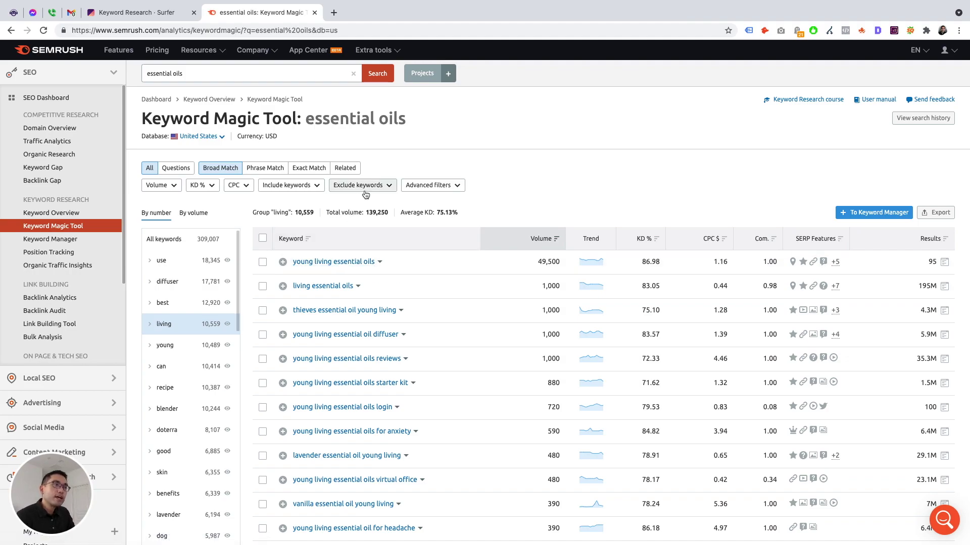
Exclude keywords containing "young living" from the keyword list
{"action": "left_click", "coordinate": [389, 190]}
{"action": "left_click", "coordinate": [363, 241]}
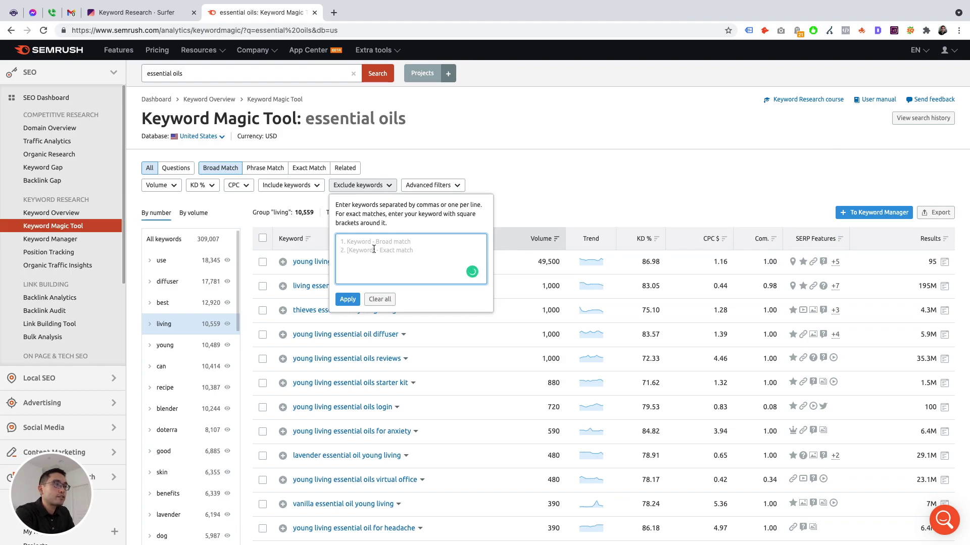
{"action": "type", "text": "young living"}
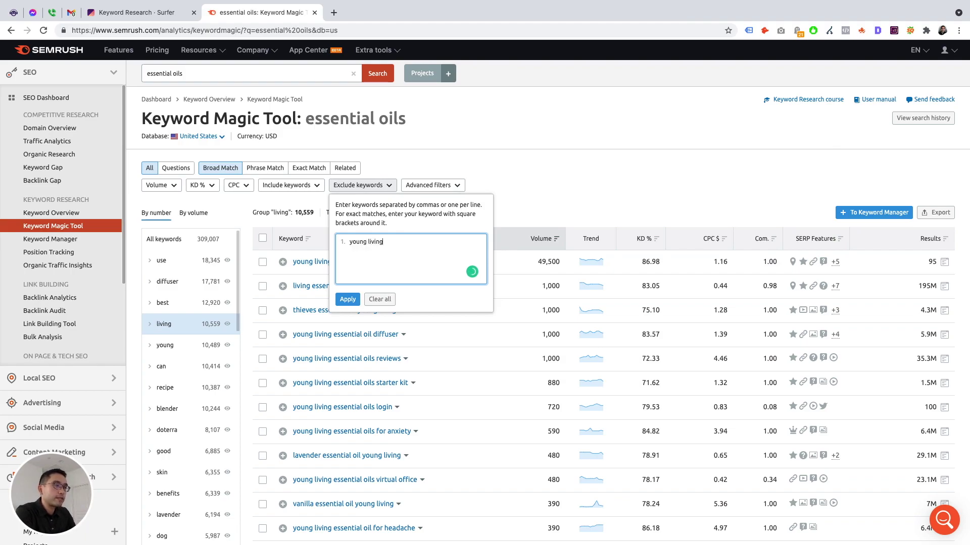
{"action": "left_click", "coordinate": [353, 300]}
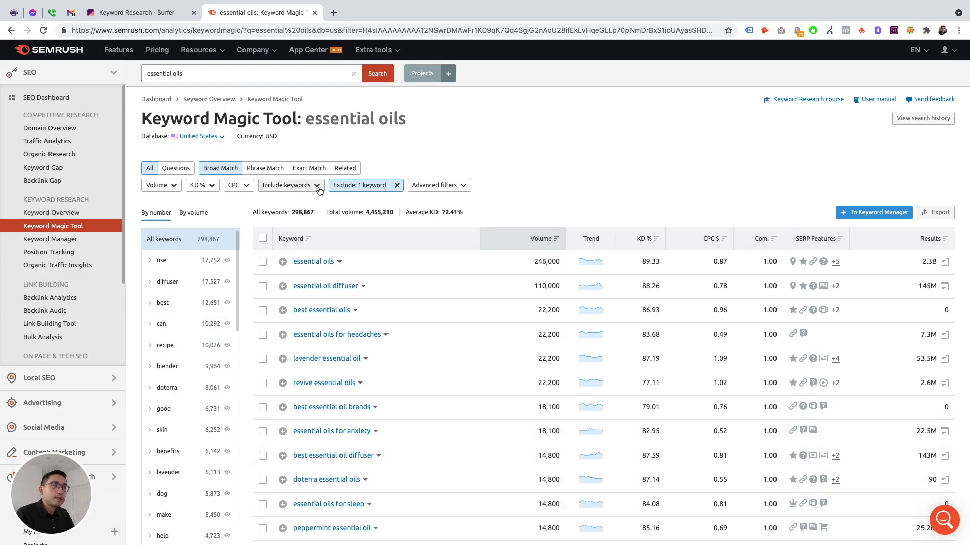
Check the include-keywords and CPC filter options, and limit the keyword difficulty to 40–59% Possible
{"action": "left_click", "coordinate": [291, 188]}
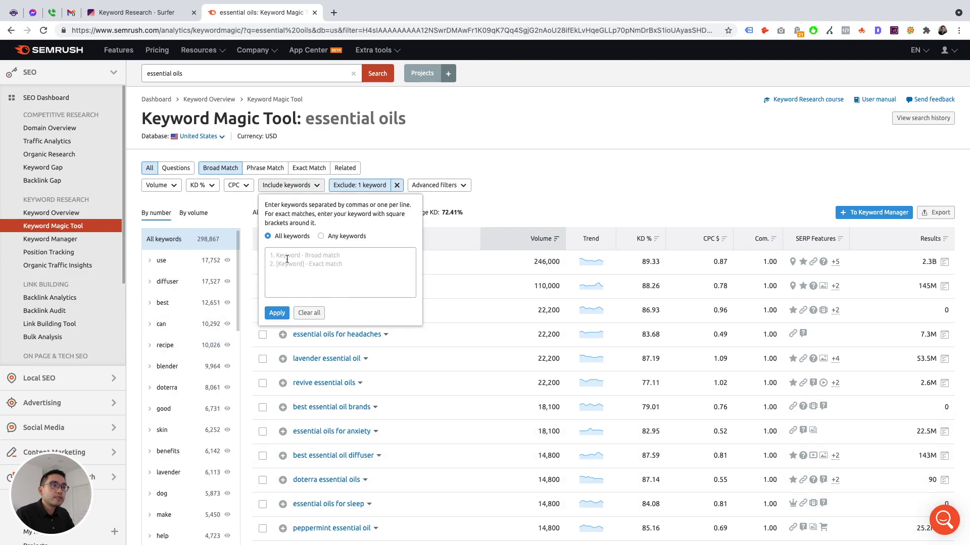
{"action": "left_click", "coordinate": [251, 199]}
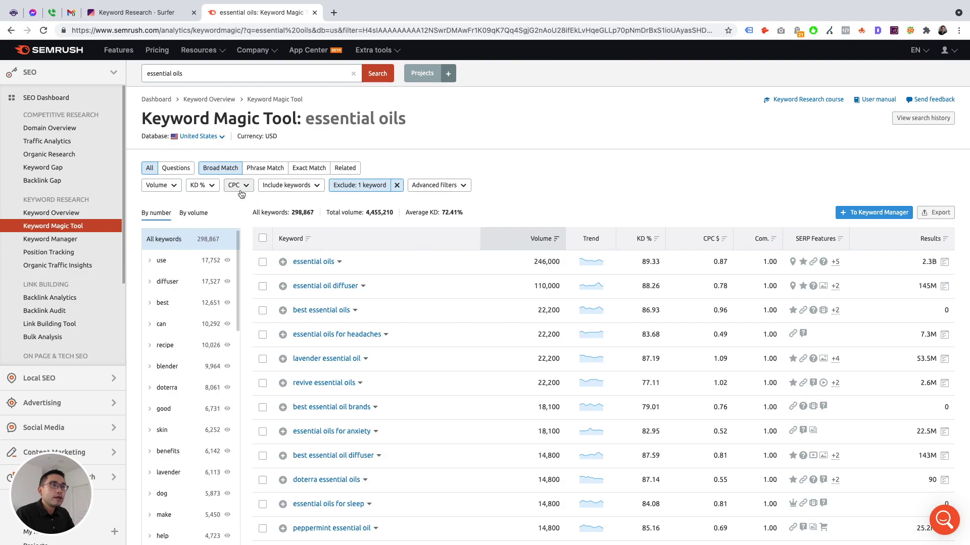
{"action": "left_click", "coordinate": [242, 194]}
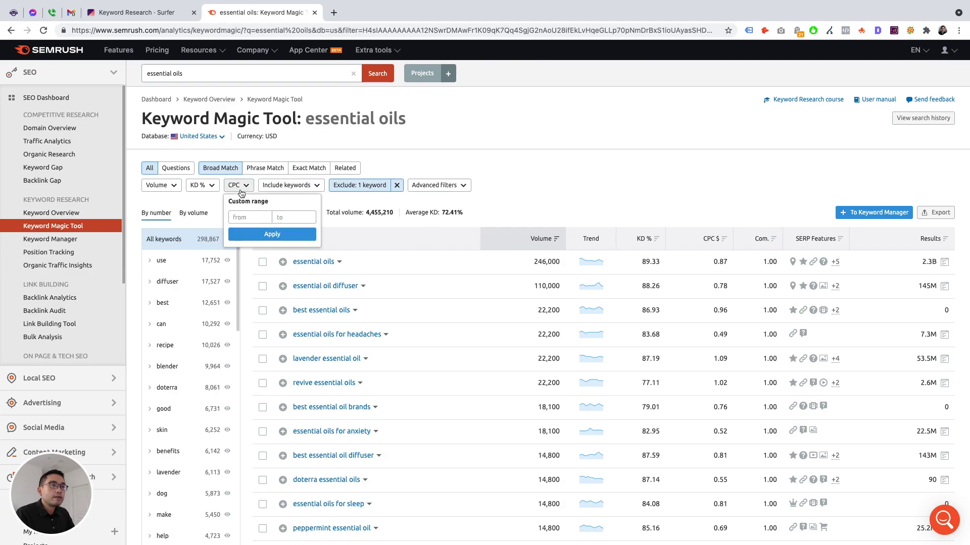
{"action": "left_click", "coordinate": [208, 193]}
{"action": "left_click", "coordinate": [211, 188]}
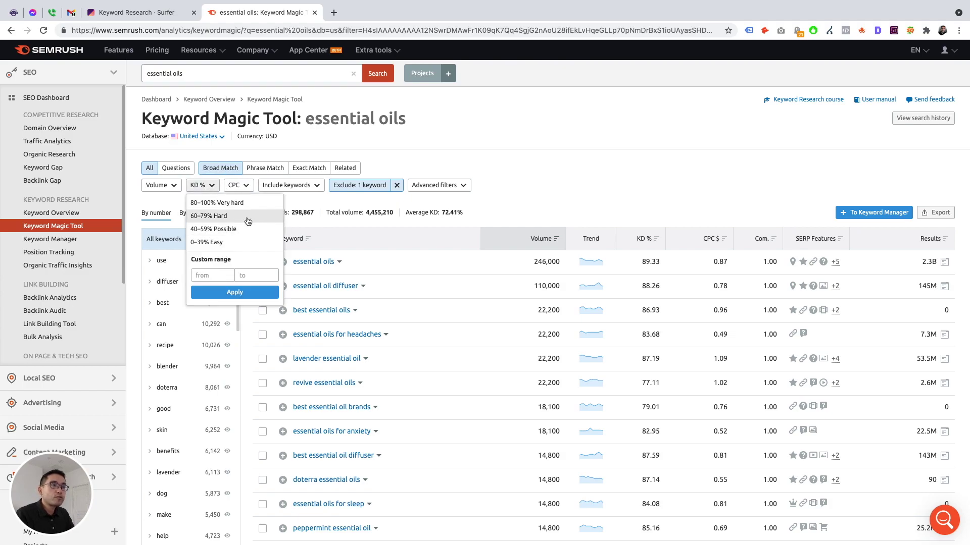
{"action": "left_click", "coordinate": [245, 234]}
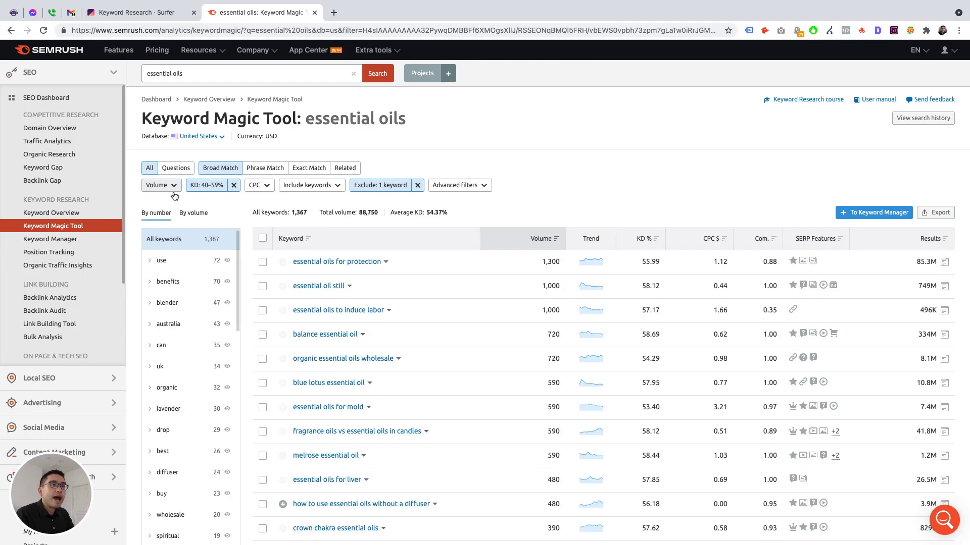
Try the volume ranges 1,001–10,000, 10,001–100,000 and 100,001+ on the filtered keyword list
{"action": "left_click", "coordinate": [174, 189]}
{"action": "left_click", "coordinate": [191, 231]}
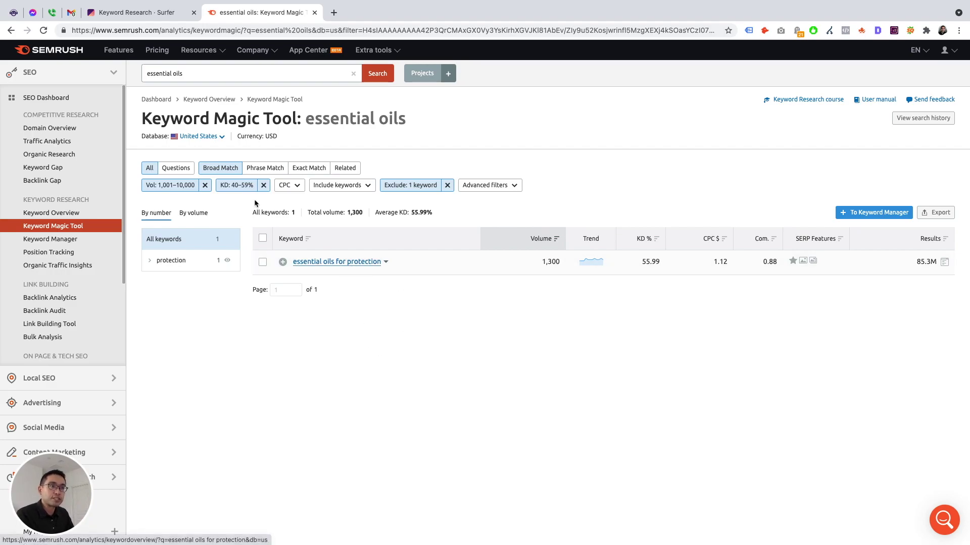
{"action": "left_click", "coordinate": [196, 185]}
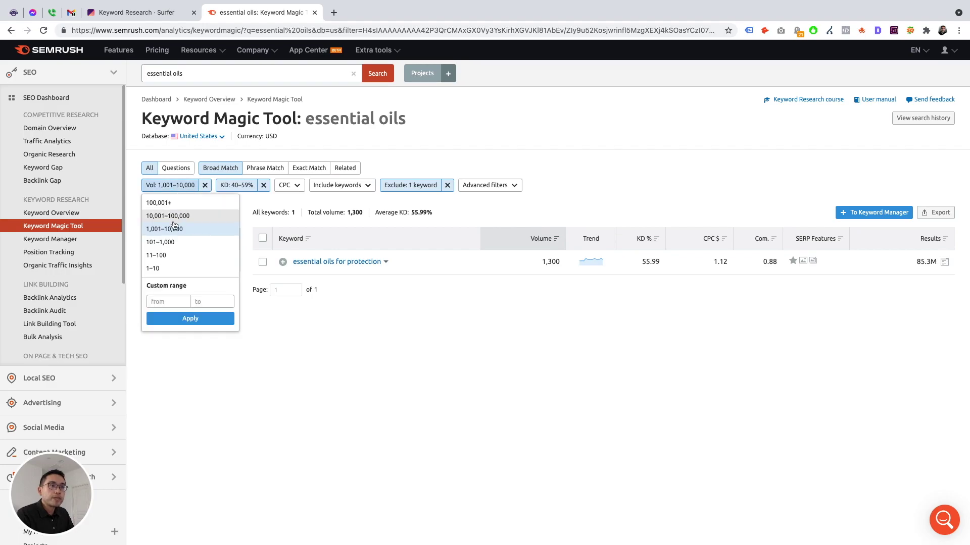
{"action": "left_click", "coordinate": [157, 217]}
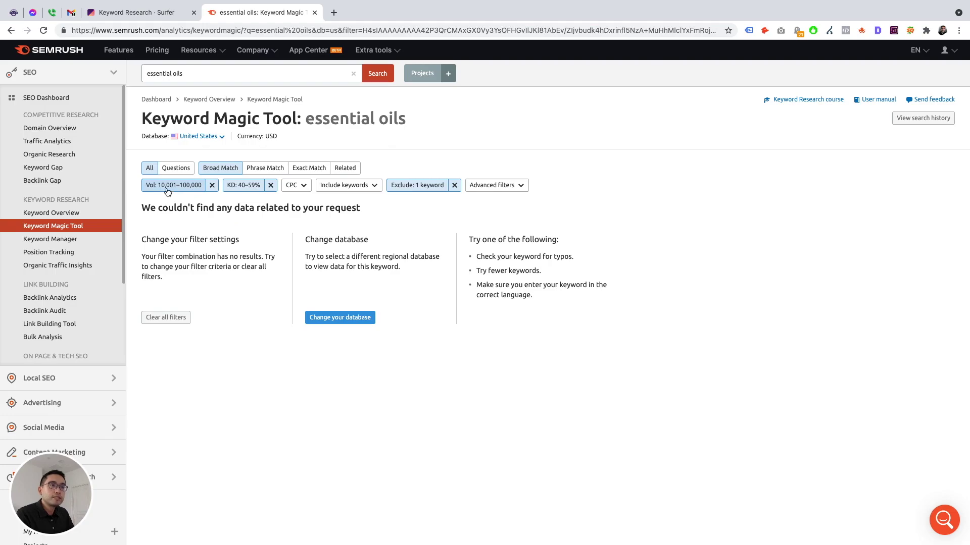
{"action": "left_click", "coordinate": [197, 185]}
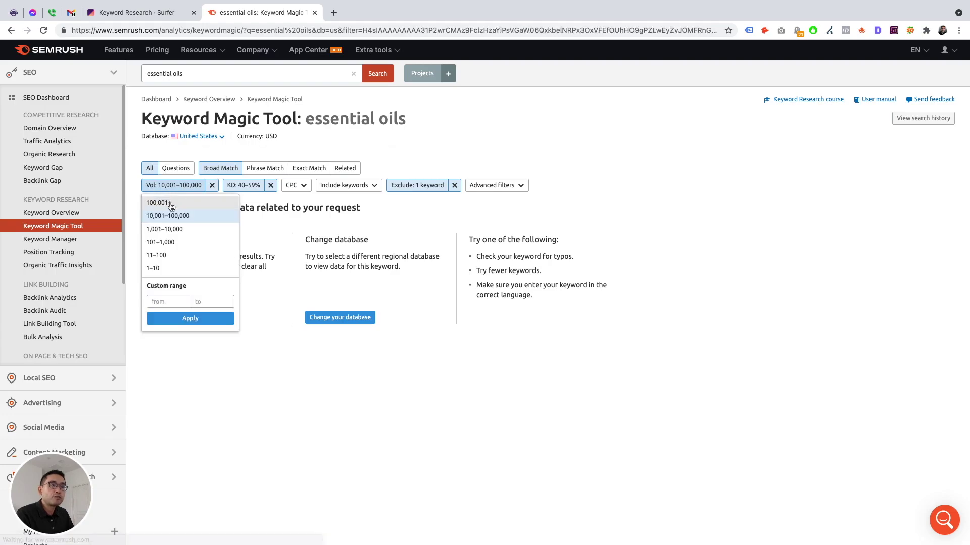
{"action": "left_click", "coordinate": [171, 204]}
Set the volume filter to 101–1,000 and show the keywords in the "benefits" group
{"action": "left_click", "coordinate": [172, 189]}
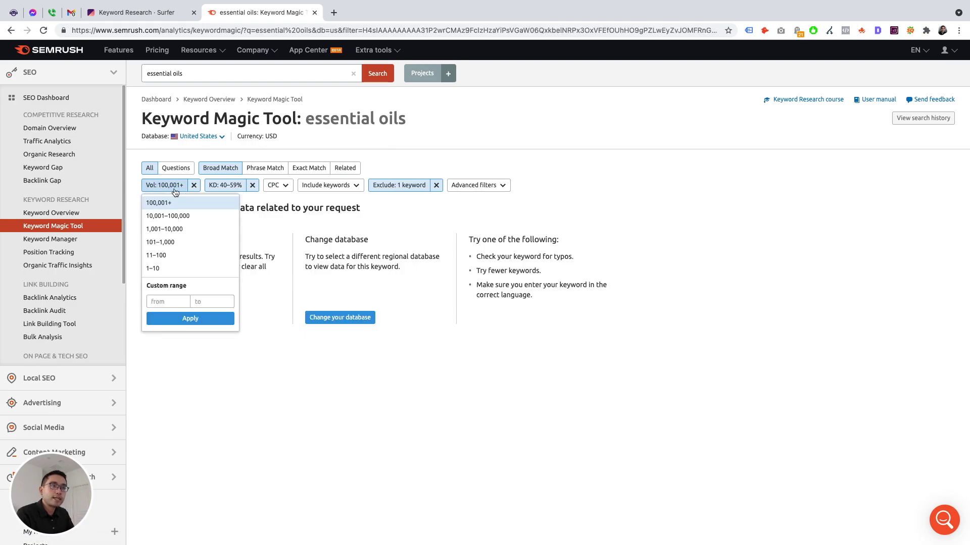
{"action": "left_click", "coordinate": [185, 245]}
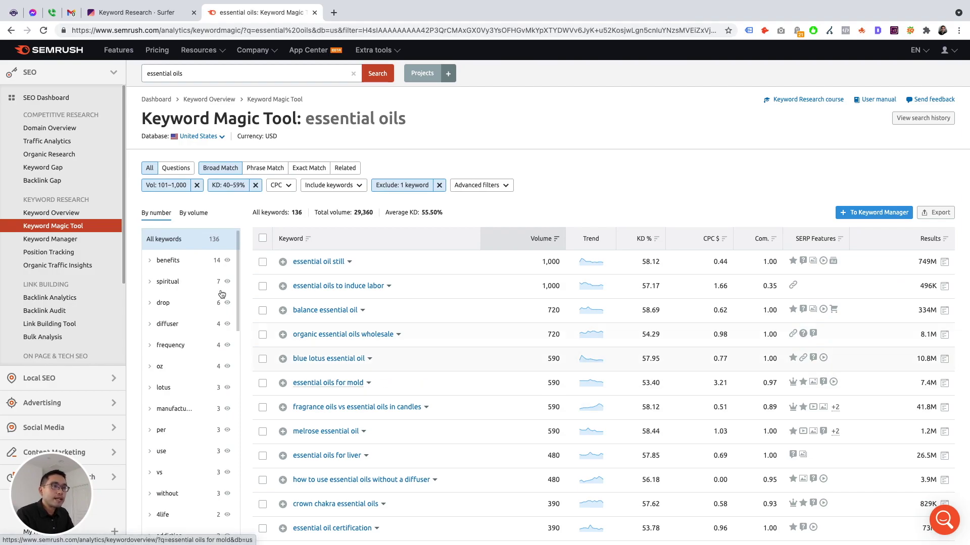
{"action": "left_click", "coordinate": [182, 266]}
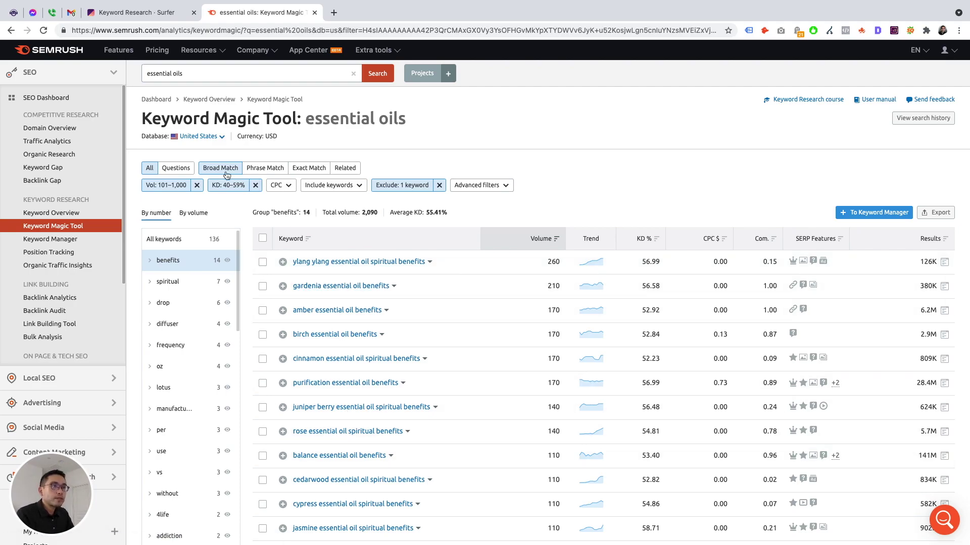
Show only question keywords and clear the volume, keyword difficulty and excluded-keyword filters
{"action": "left_click", "coordinate": [188, 171]}
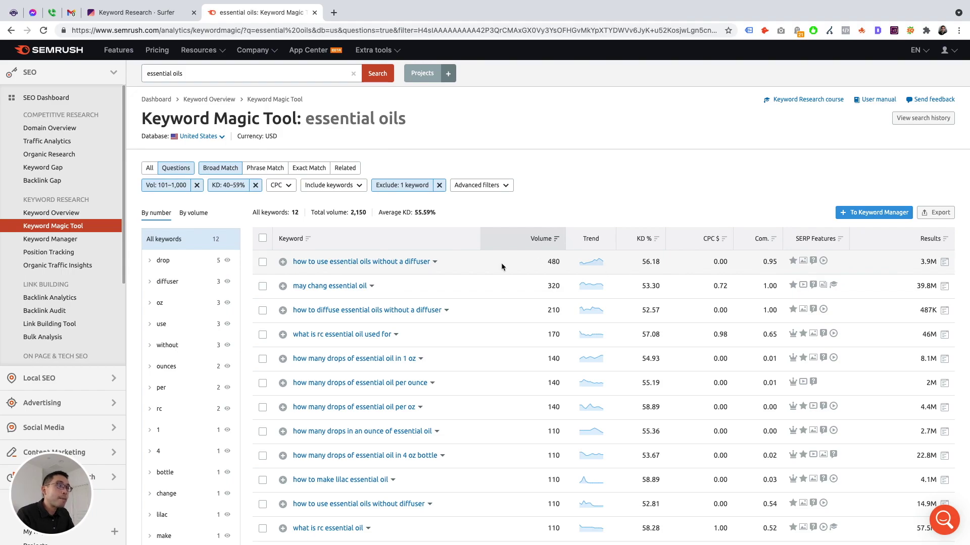
{"action": "left_click", "coordinate": [197, 185]}
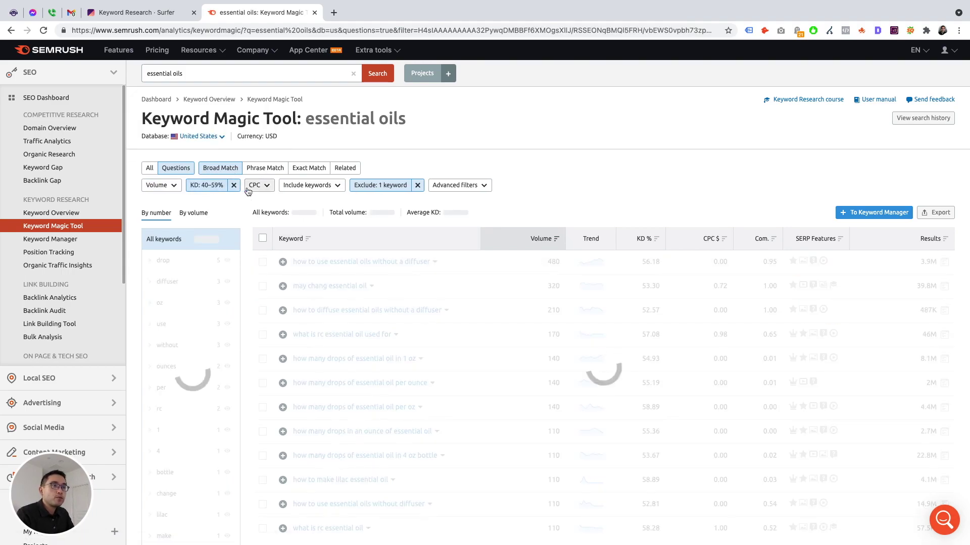
{"action": "left_click", "coordinate": [235, 186]}
{"action": "left_click", "coordinate": [397, 185]}
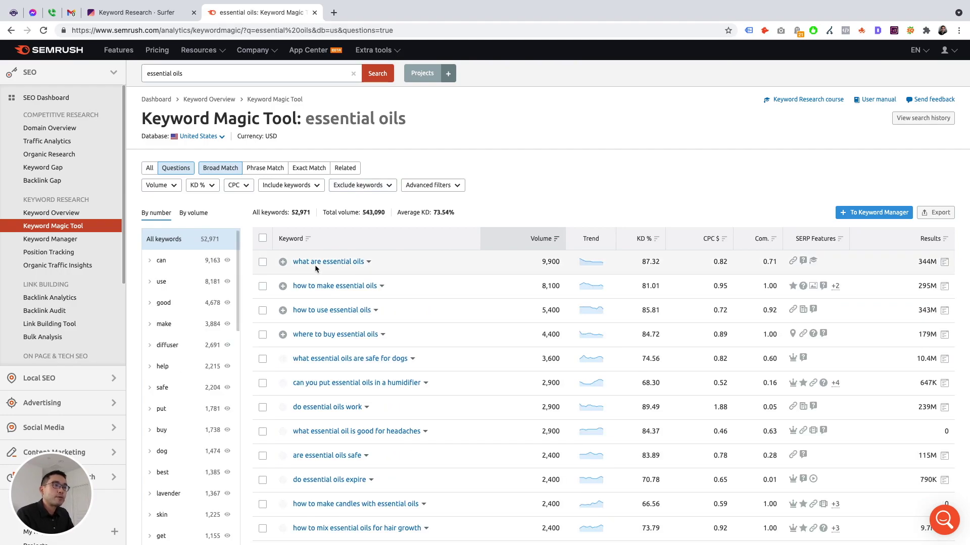
Switch the question keywords to phrase match and finally to exact match
{"action": "left_click", "coordinate": [265, 169]}
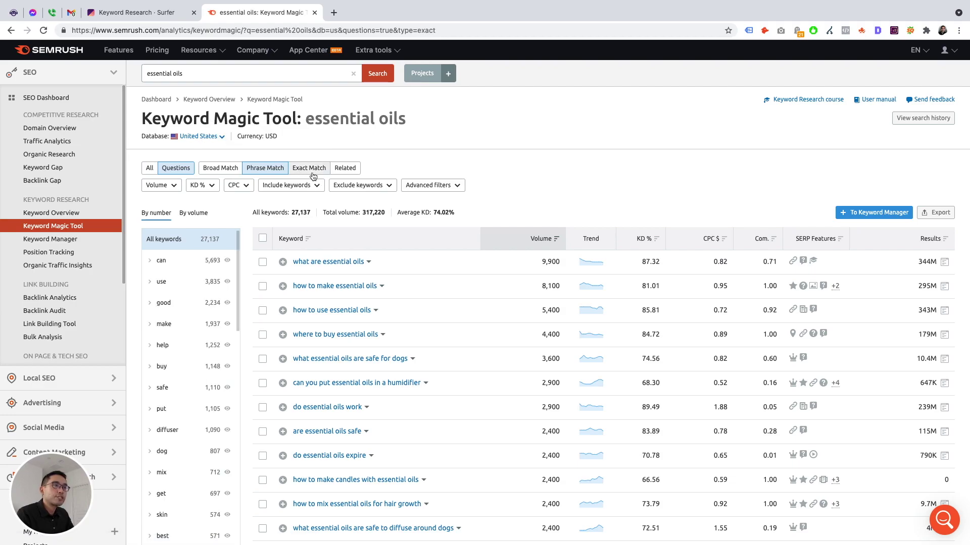
{"action": "left_click", "coordinate": [309, 168]}
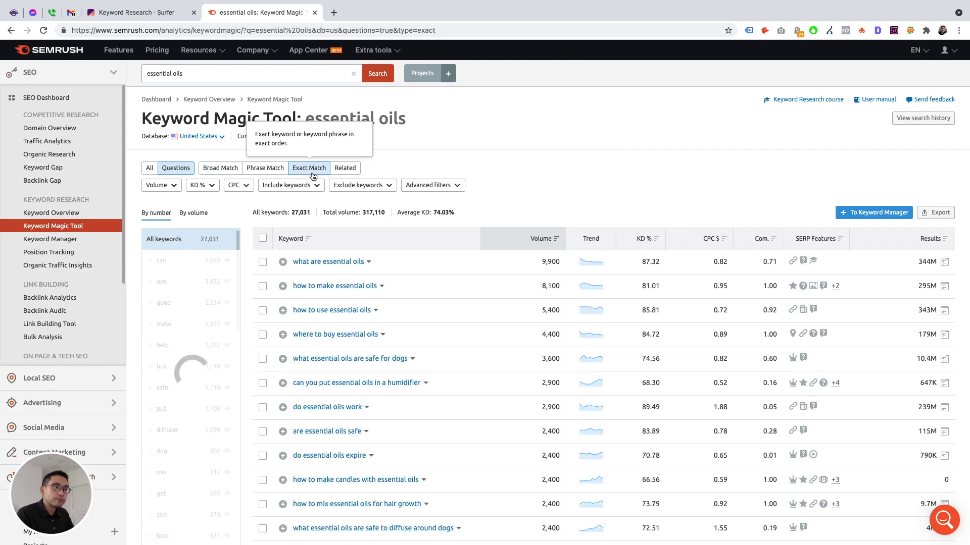
Switch the question keywords to related match and look through the resulting keyword list
{"action": "left_click", "coordinate": [353, 172]}
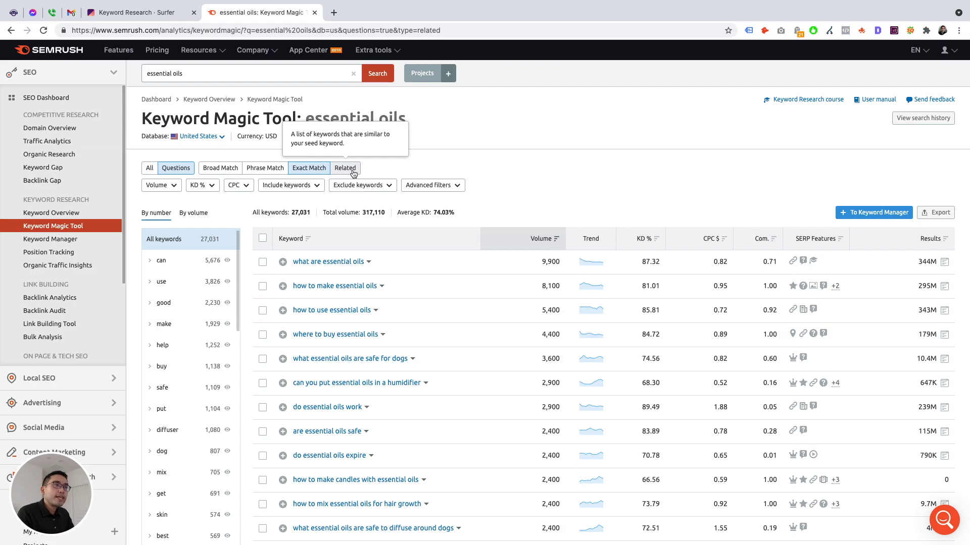
{"action": "left_click", "coordinate": [353, 173]}
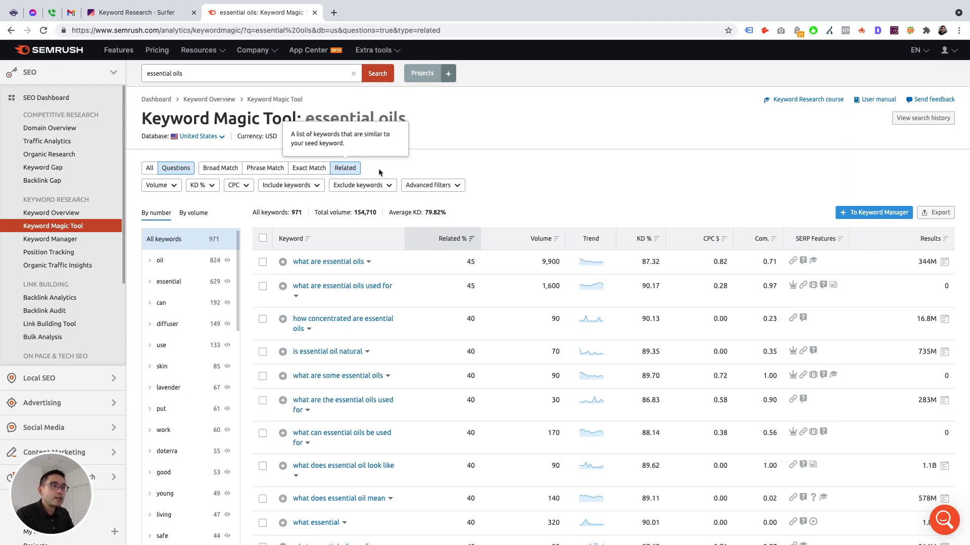
{"action": "scroll", "coordinate": [346, 384], "scroll_direction": "down", "scroll_amount": 1}
{"action": "scroll", "coordinate": [345, 385], "scroll_direction": "down", "scroll_amount": 3}
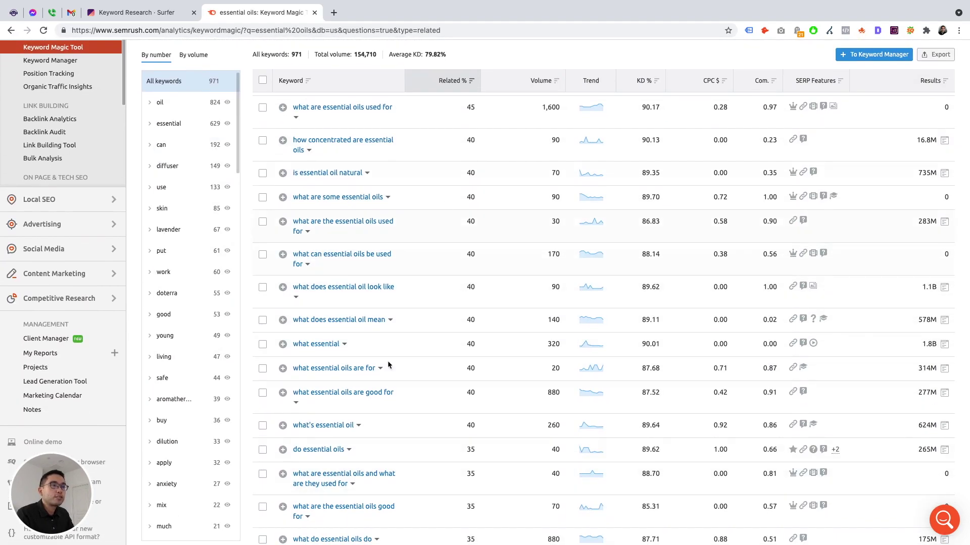
{"action": "scroll", "coordinate": [381, 361], "scroll_direction": "up", "scroll_amount": 4}
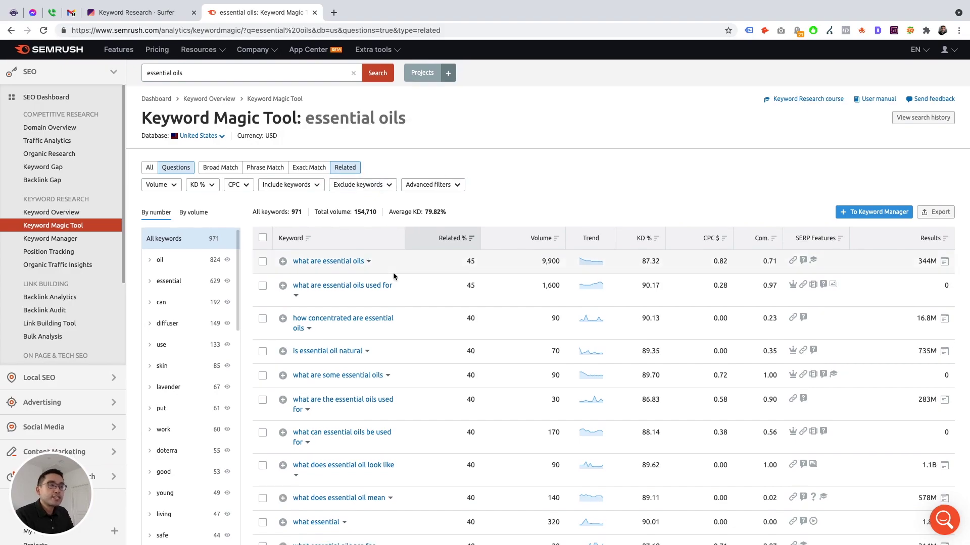
{"action": "scroll", "coordinate": [393, 272], "scroll_direction": "down", "scroll_amount": 3}
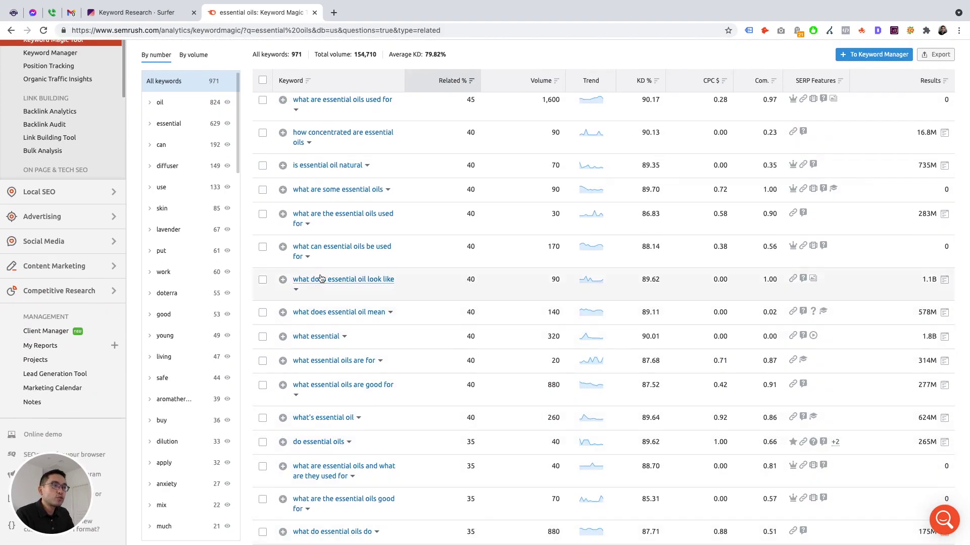
{"action": "scroll", "coordinate": [323, 281], "scroll_direction": "up", "scroll_amount": 4}
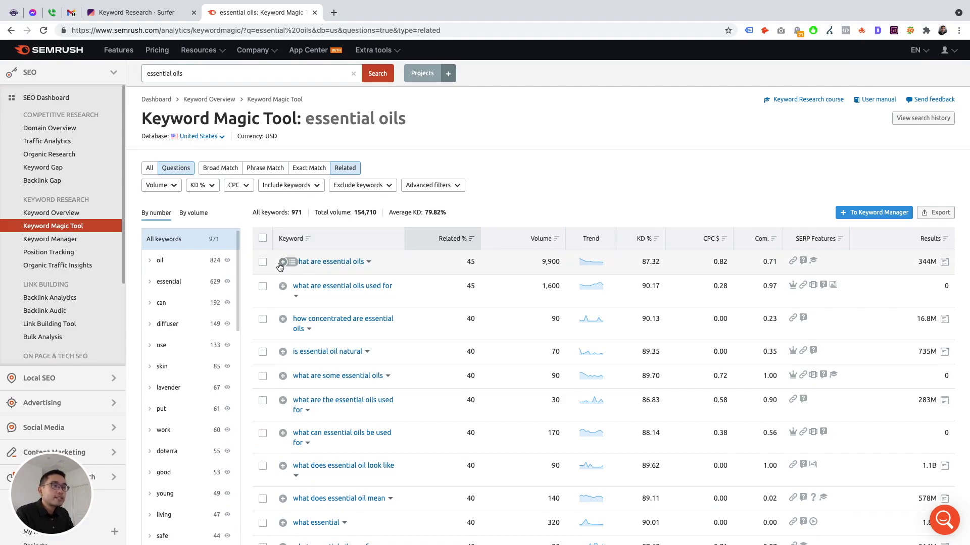
Check Surfer's clipboard feature, return to SEMrush and add "what are essential oils" and "what are essential oils used for" to the default keyword list
{"action": "left_click", "coordinate": [162, 18]}
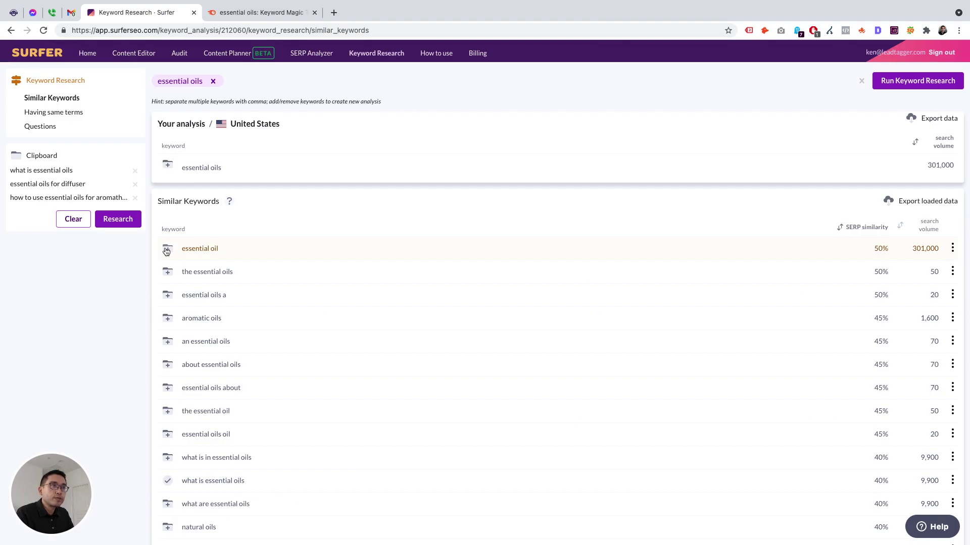
{"action": "left_click", "coordinate": [228, 15]}
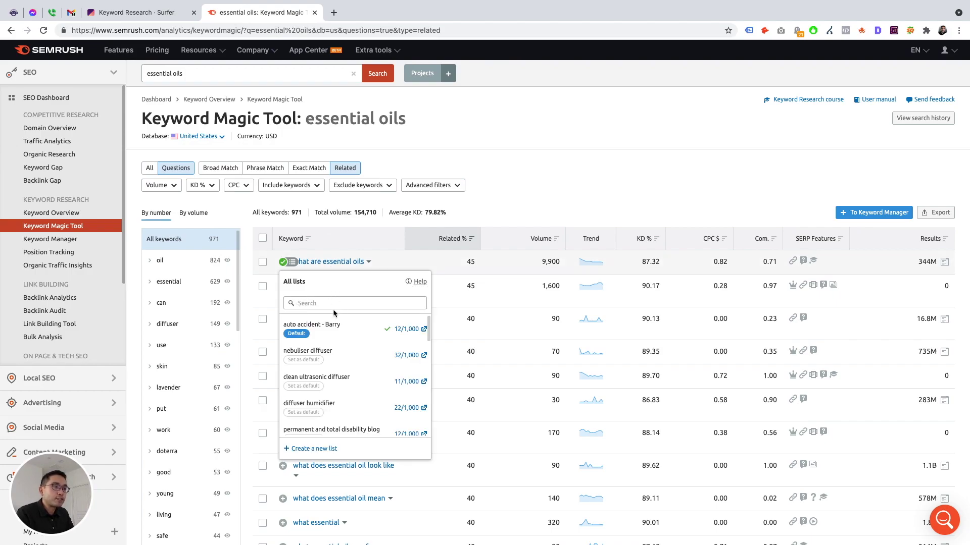
{"action": "left_click", "coordinate": [531, 198]}
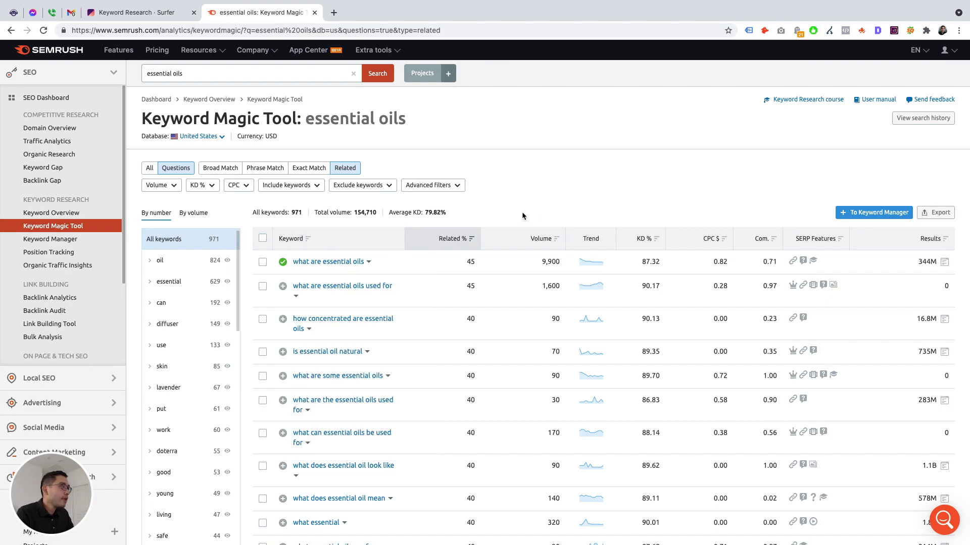
{"action": "left_click", "coordinate": [282, 287]}
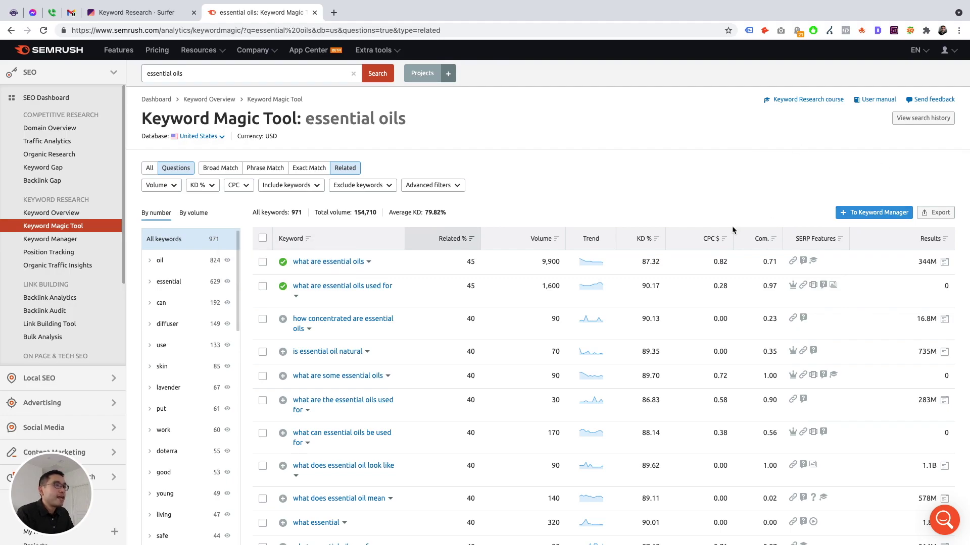
Create a keyword list named "essential oils" and add "what are essential oils used for" and "what are essential oils" to it
{"action": "mouse_move", "coordinate": [288, 287]}
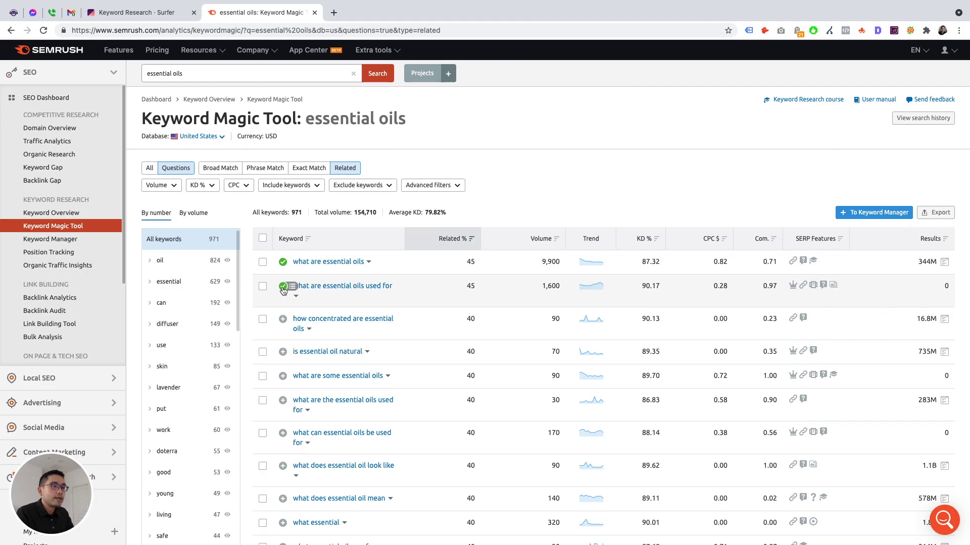
{"action": "left_click", "coordinate": [283, 288]}
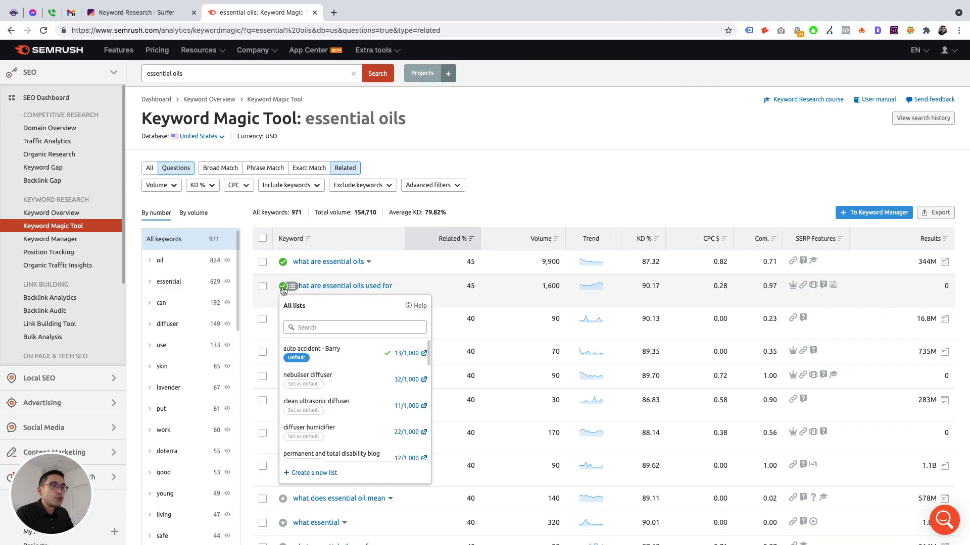
{"action": "left_click", "coordinate": [319, 472]}
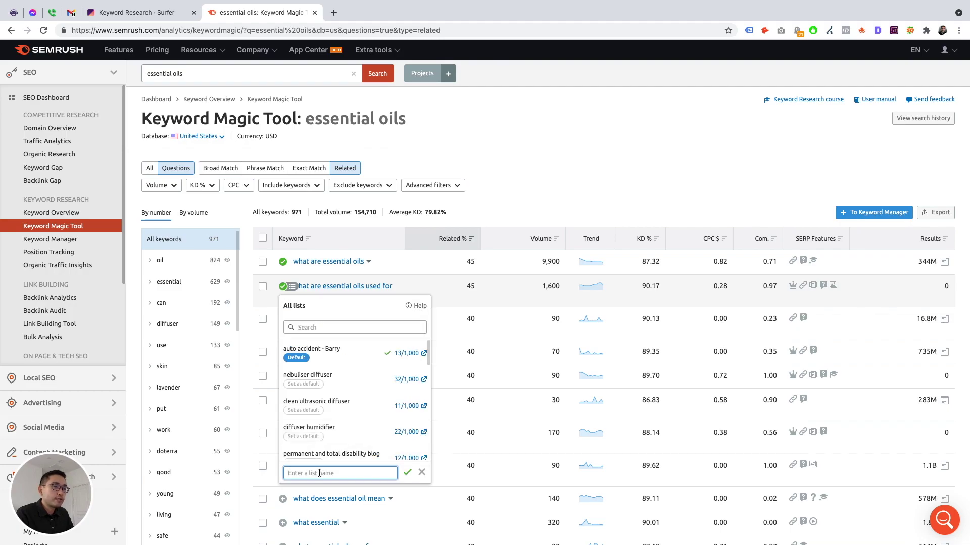
{"action": "type", "text": "essen"}
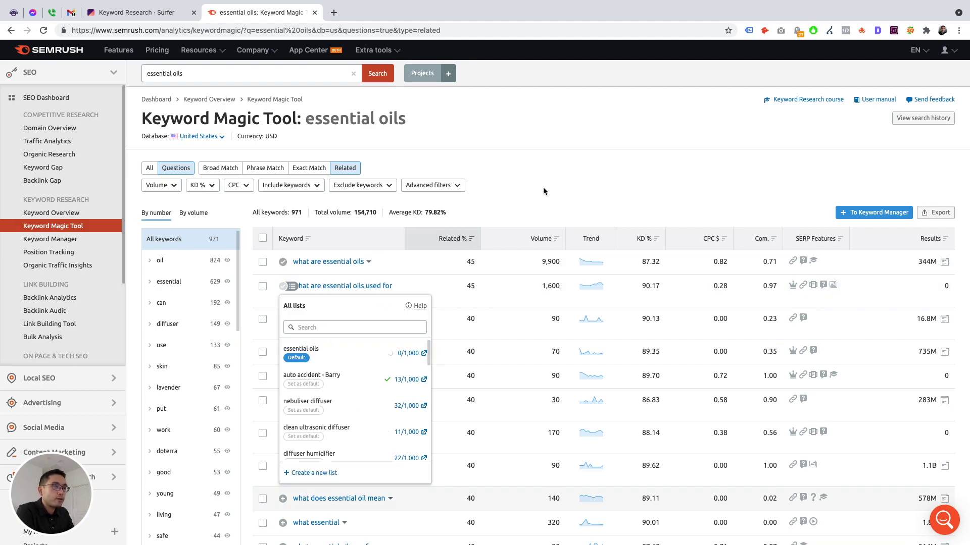
{"action": "left_click", "coordinate": [282, 263]}
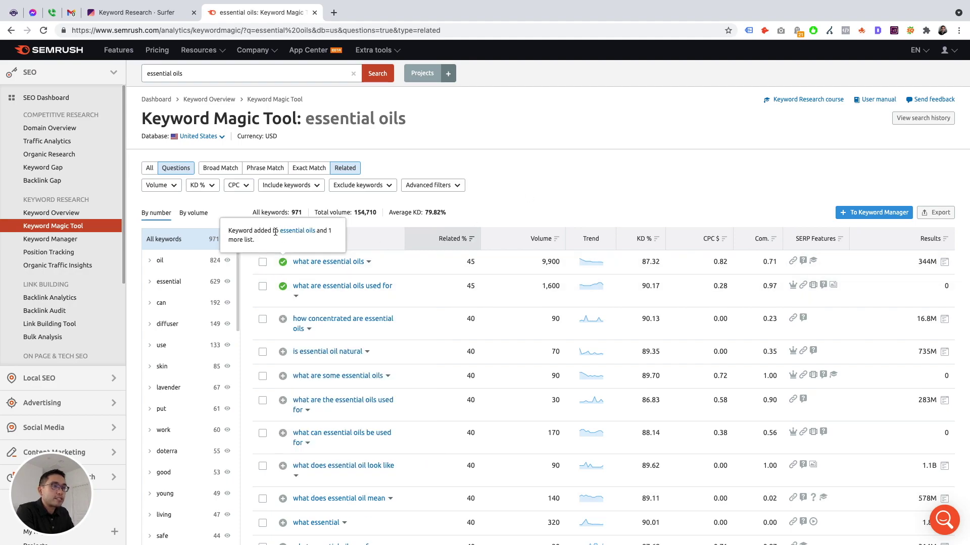
Open the "essential oils" list in Keyword Manager, update the metrics for all keywords and read the Click Potential description
{"action": "left_click", "coordinate": [868, 216]}
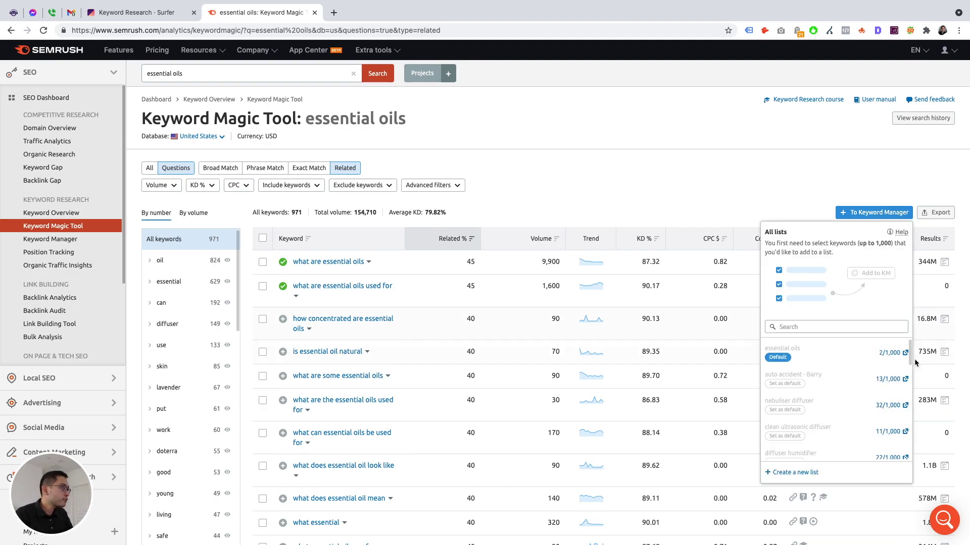
{"action": "left_click", "coordinate": [891, 353]}
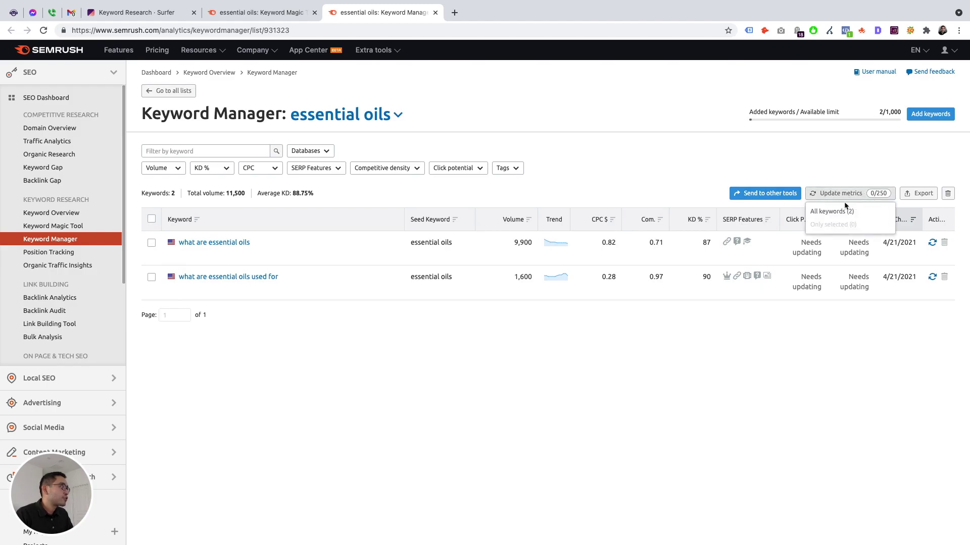
{"action": "mouse_move", "coordinate": [798, 228]}
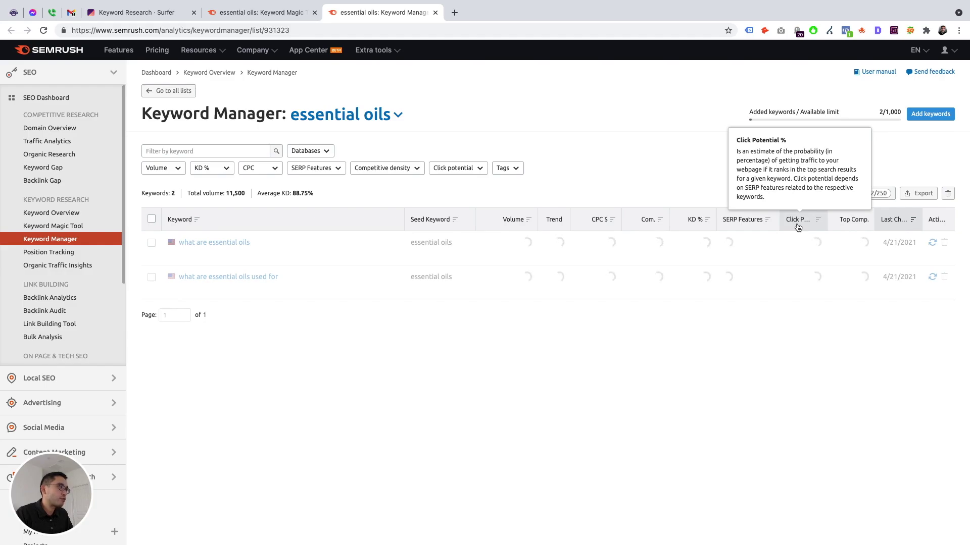
{"action": "mouse_move", "coordinate": [850, 222]}
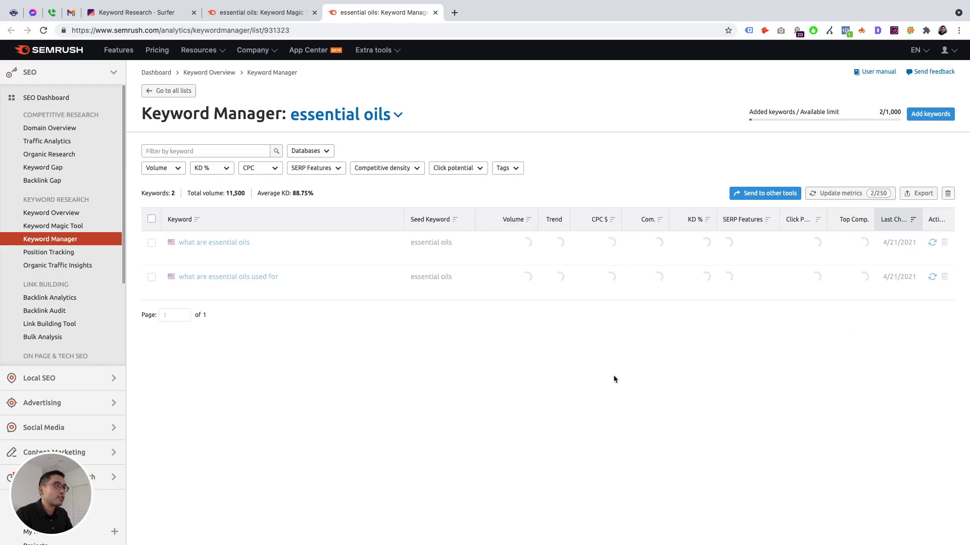
Return to the Keyword Magic Tool, dismiss the keyword lists and review the related question keywords
{"action": "left_click", "coordinate": [291, 14]}
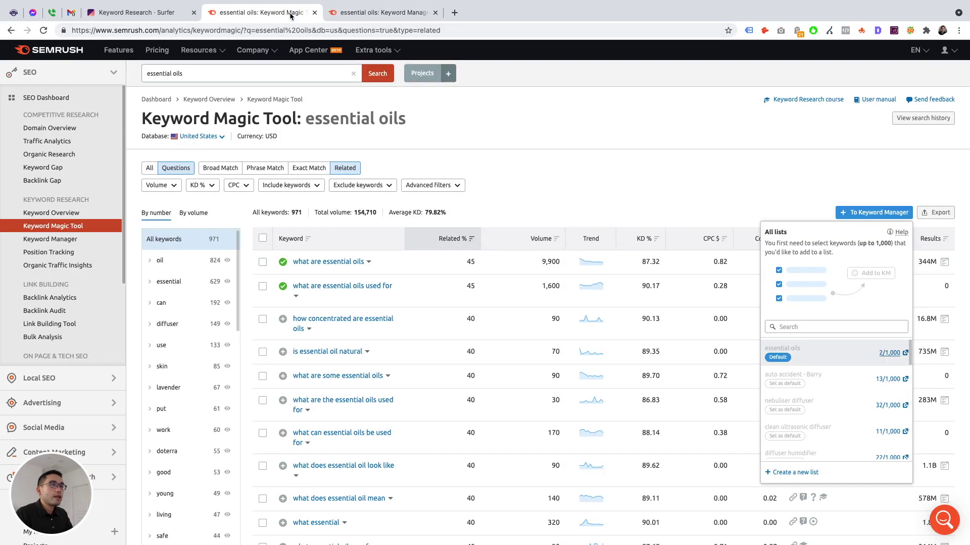
{"action": "left_click", "coordinate": [768, 167]}
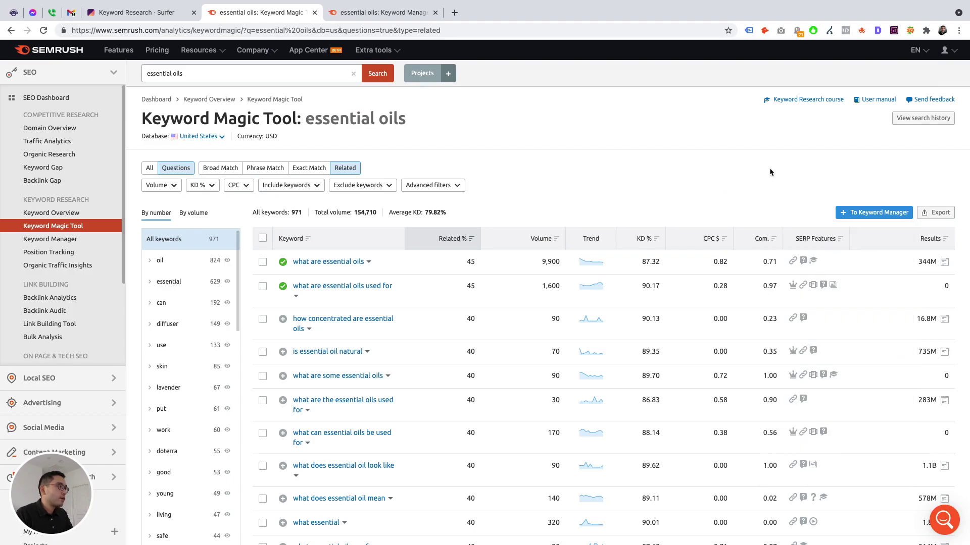
{"action": "scroll", "coordinate": [330, 272], "scroll_direction": "down", "scroll_amount": 3}
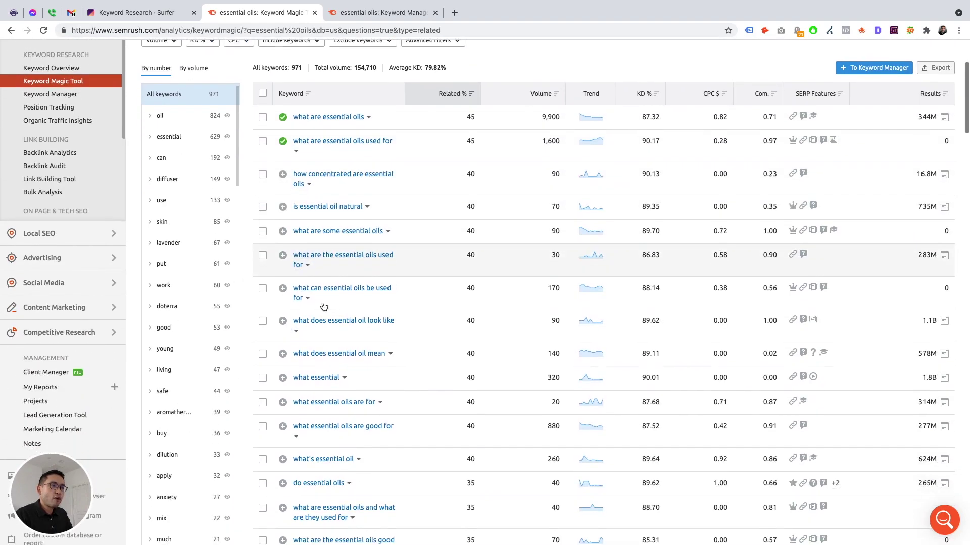
{"action": "scroll", "coordinate": [321, 283], "scroll_direction": "up", "scroll_amount": 3}
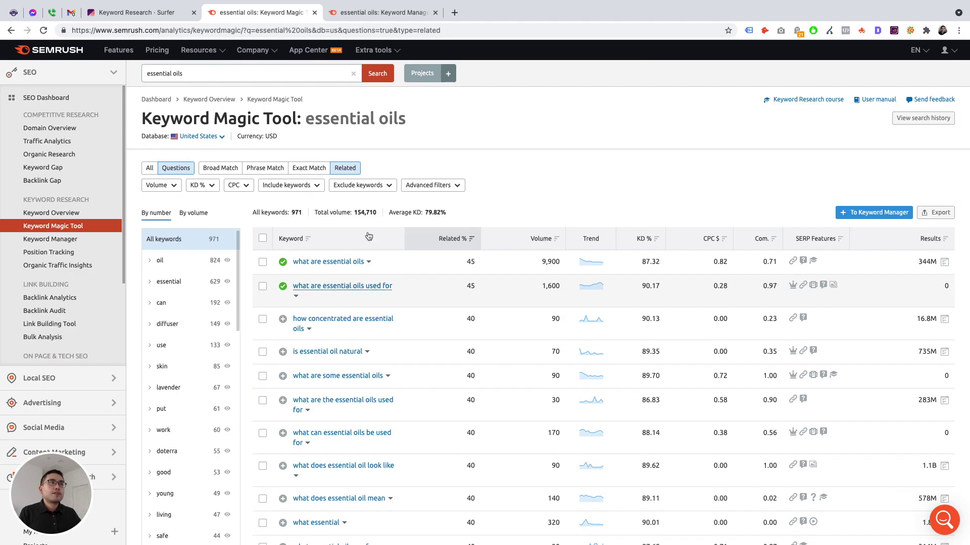
Compare Surfer's similar keywords, SERP similarity and search volumes with the related question keywords and metrics in SEMrush
{"action": "left_click", "coordinate": [168, 15]}
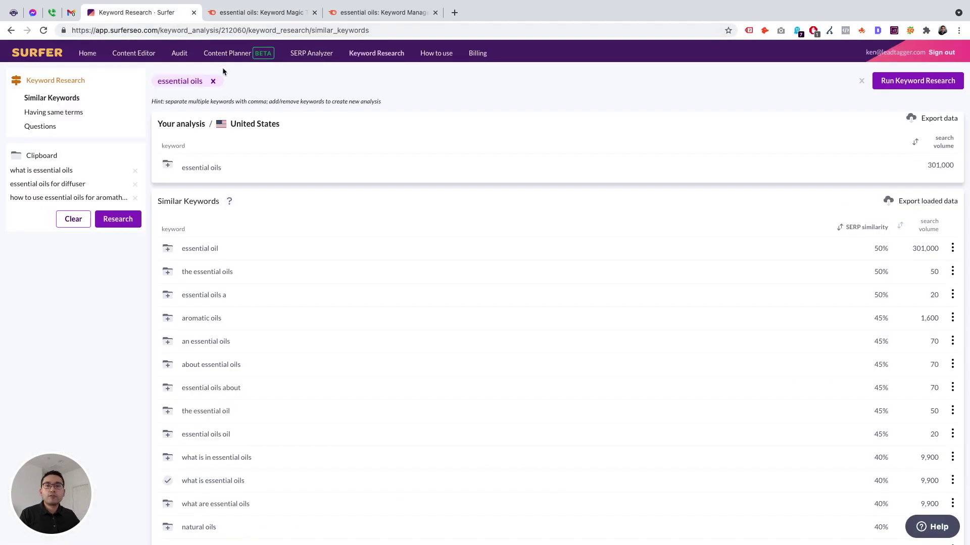
{"action": "mouse_move", "coordinate": [47, 502]}
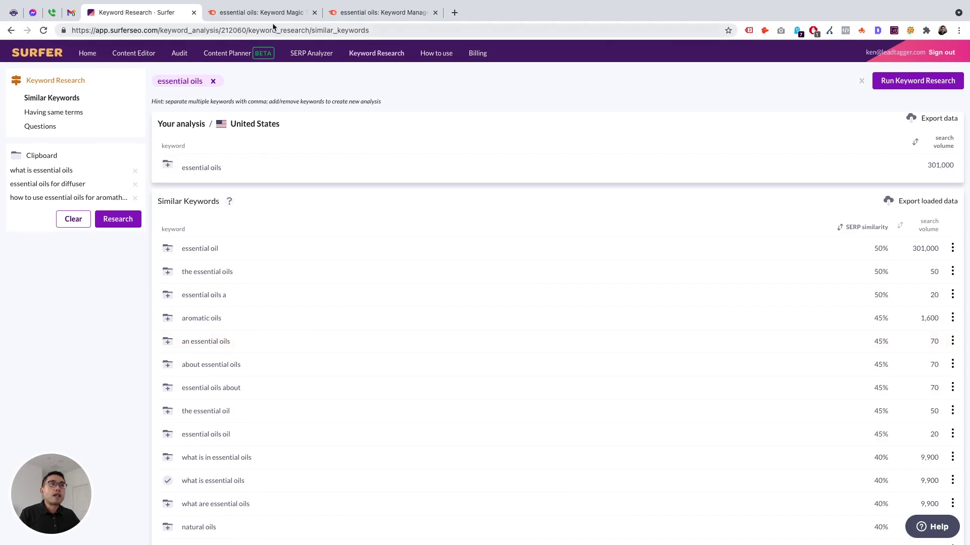
{"action": "left_click", "coordinate": [260, 13]}
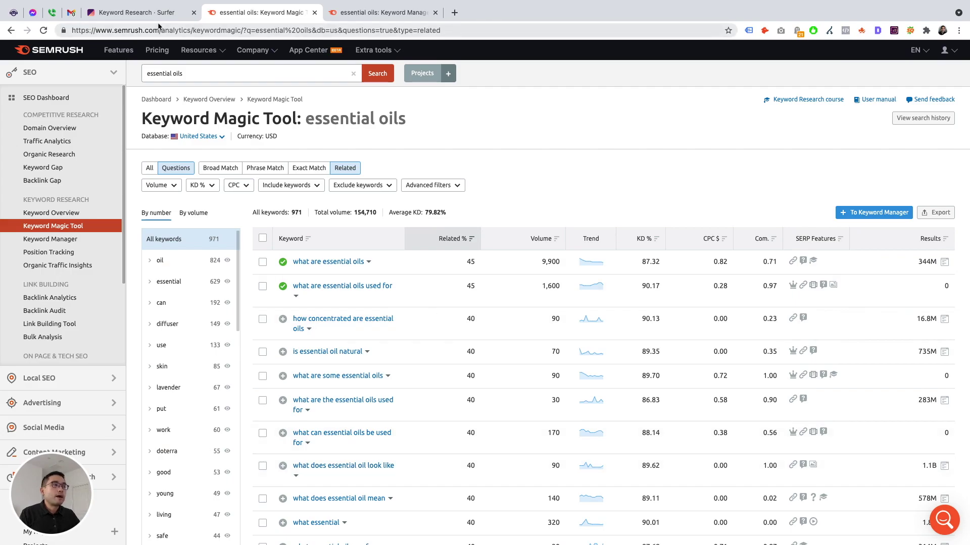
{"action": "scroll", "coordinate": [444, 252], "scroll_direction": "down", "scroll_amount": 3}
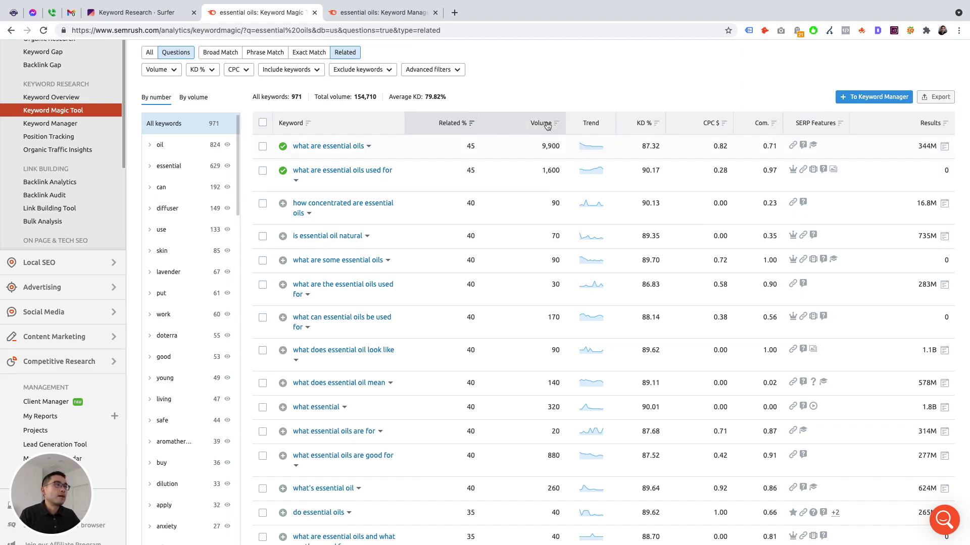
{"action": "scroll", "coordinate": [438, 90], "scroll_direction": "up", "scroll_amount": 3}
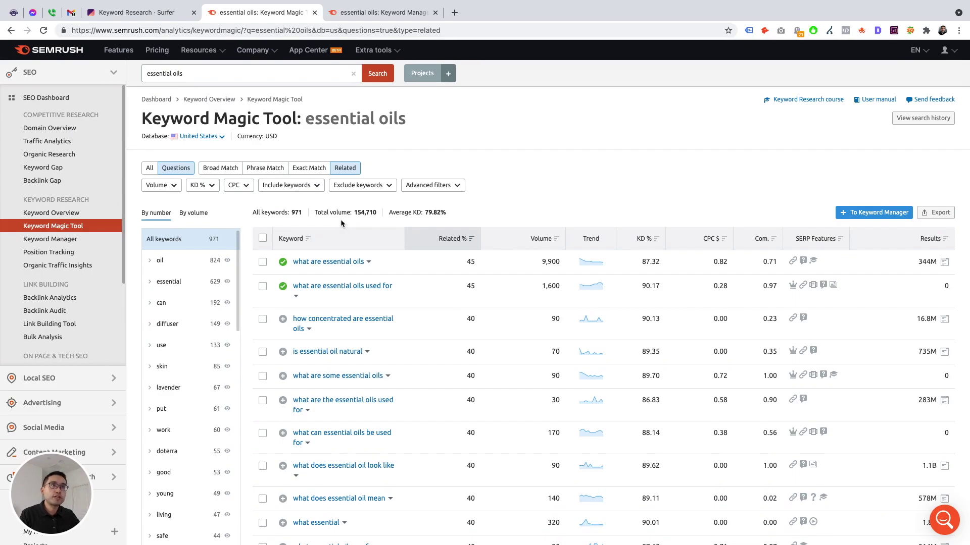
{"action": "left_click", "coordinate": [127, 13]}
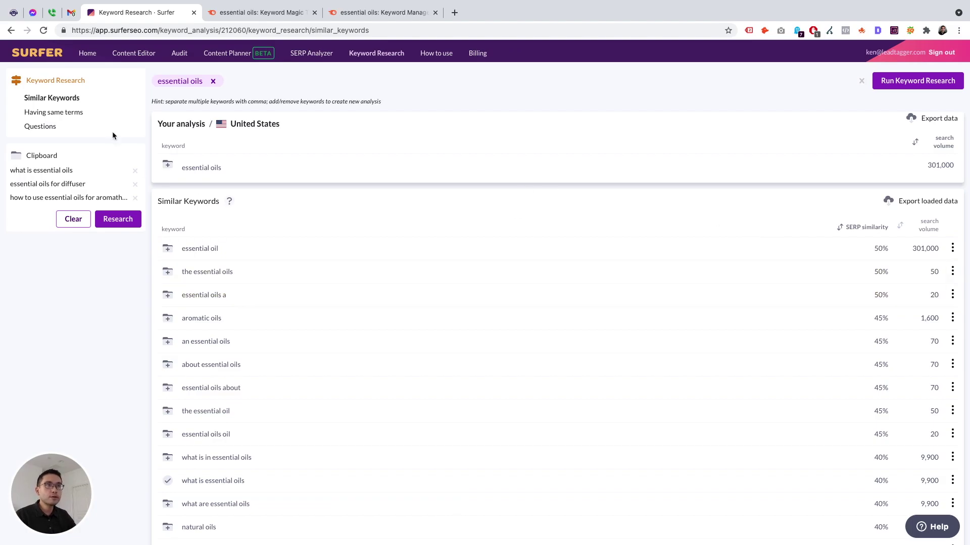
{"action": "scroll", "coordinate": [262, 251], "scroll_direction": "down", "scroll_amount": 5}
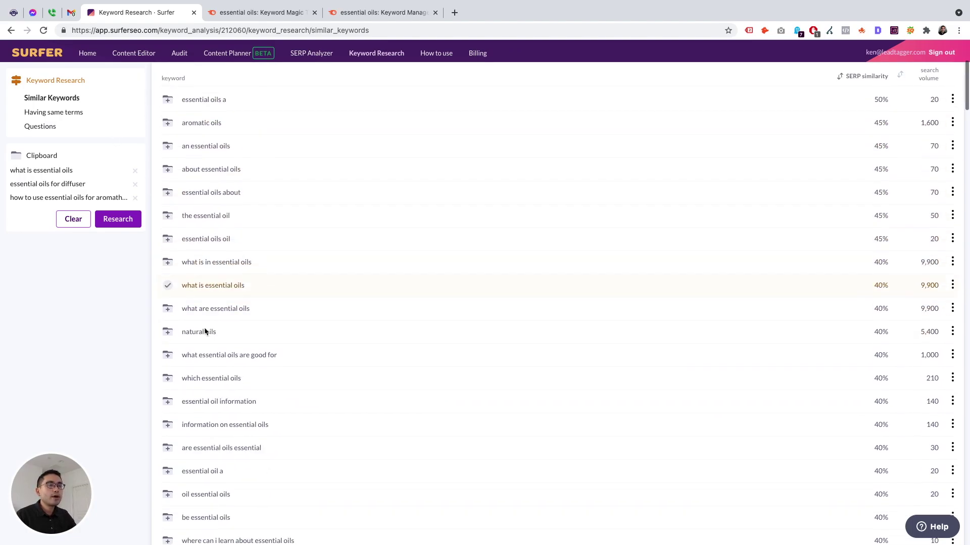
{"action": "scroll", "coordinate": [257, 215], "scroll_direction": "up", "scroll_amount": 5}
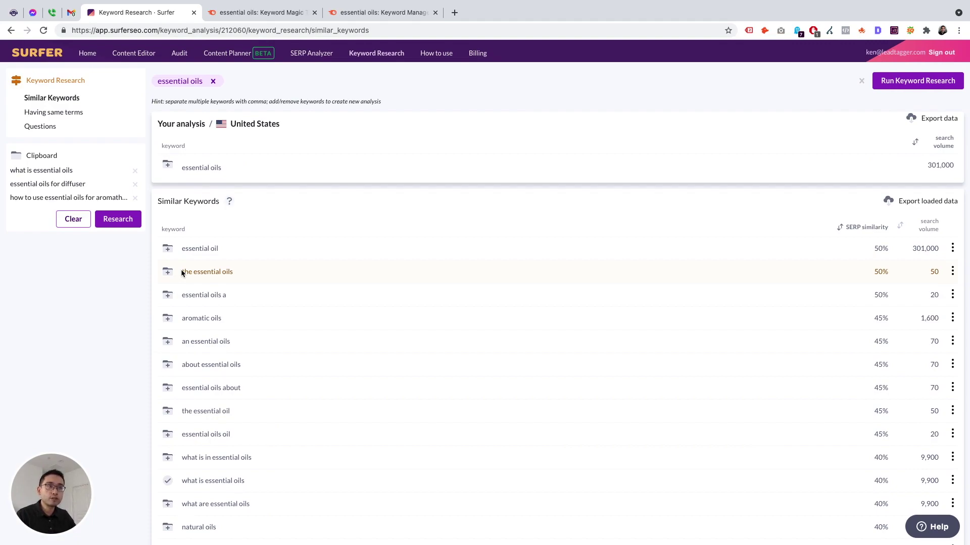
Reset the SEMrush question keywords to broad match and switch back to Surfer's similar keywords
{"action": "left_click", "coordinate": [283, 16]}
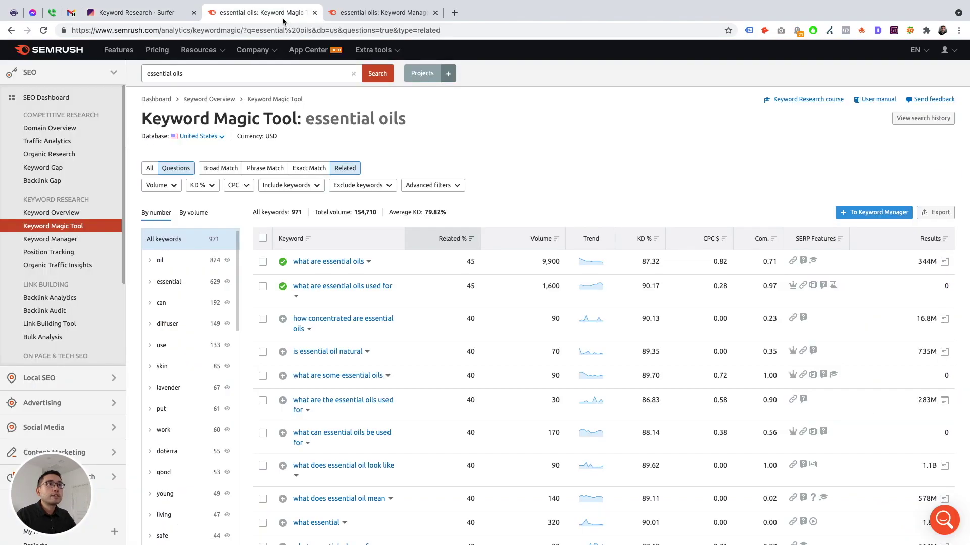
{"action": "scroll", "coordinate": [313, 240], "scroll_direction": "down", "scroll_amount": 3}
{"action": "scroll", "coordinate": [279, 280], "scroll_direction": "up", "scroll_amount": 3}
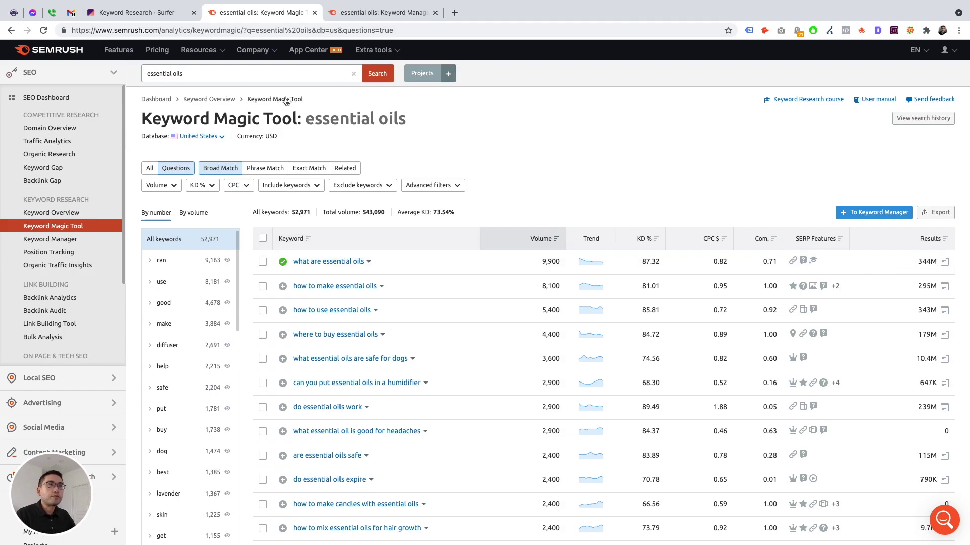
{"action": "left_click", "coordinate": [171, 15]}
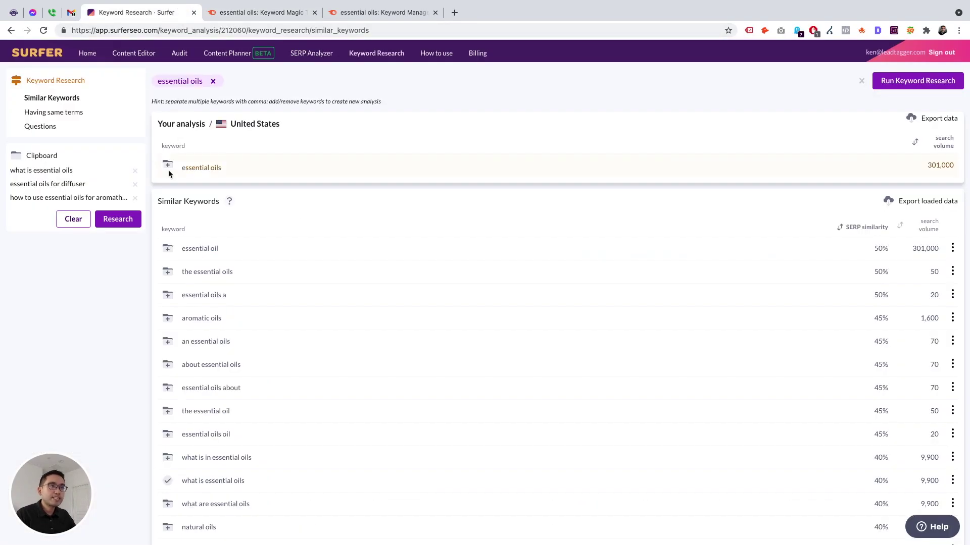